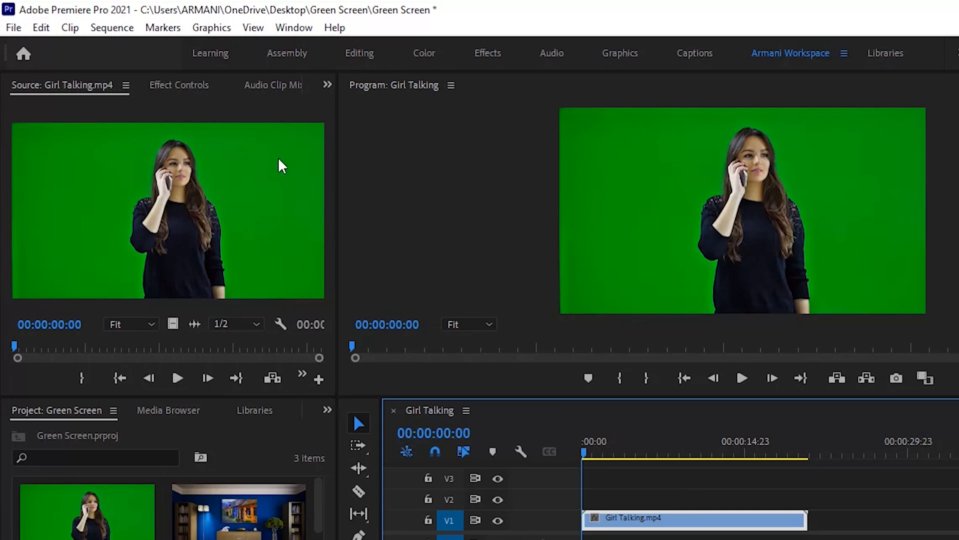
Draw a closed freeform opacity mask around the woman in Girl Talking.mp4, with a green margin and corners beyond the frame's upper and lower edges.
click(182, 86)
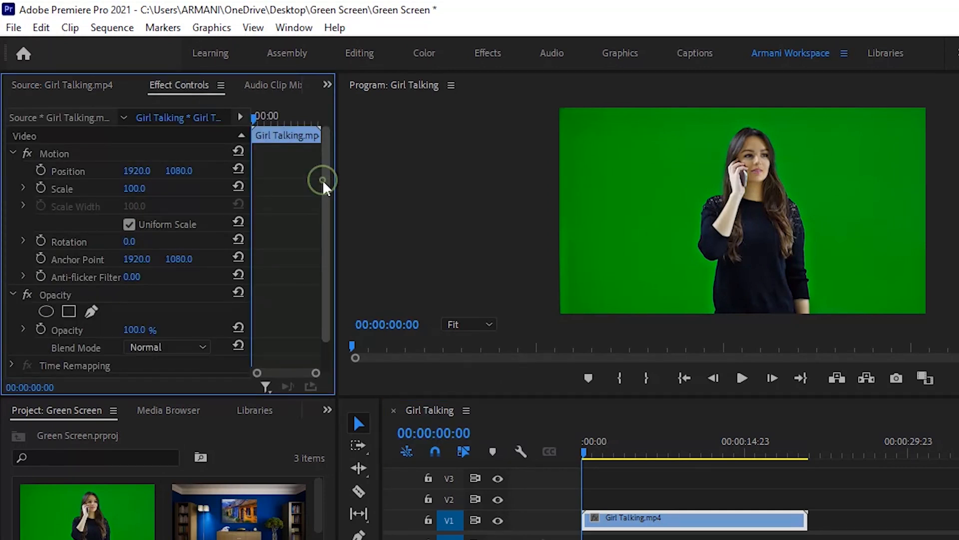
drag(322, 179, 328, 214)
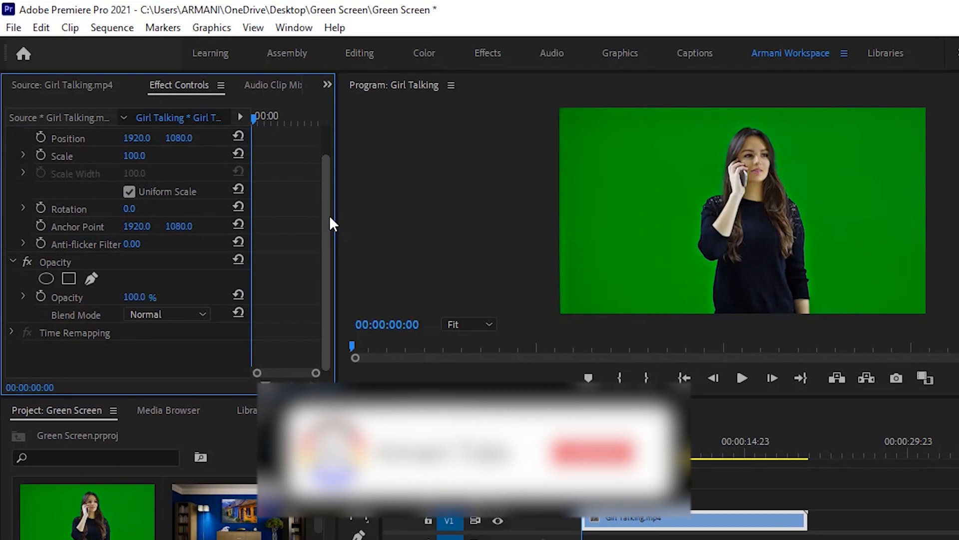
click(97, 277)
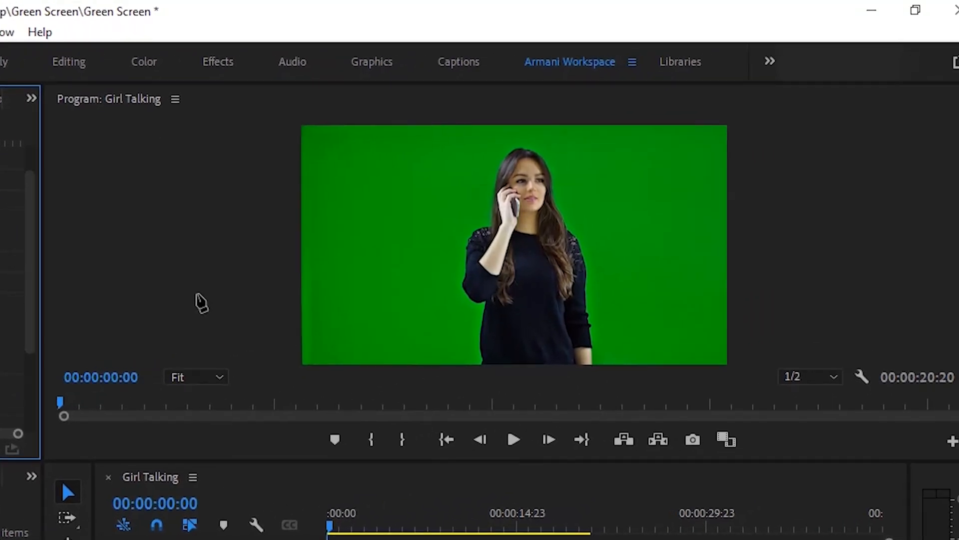
click(195, 374)
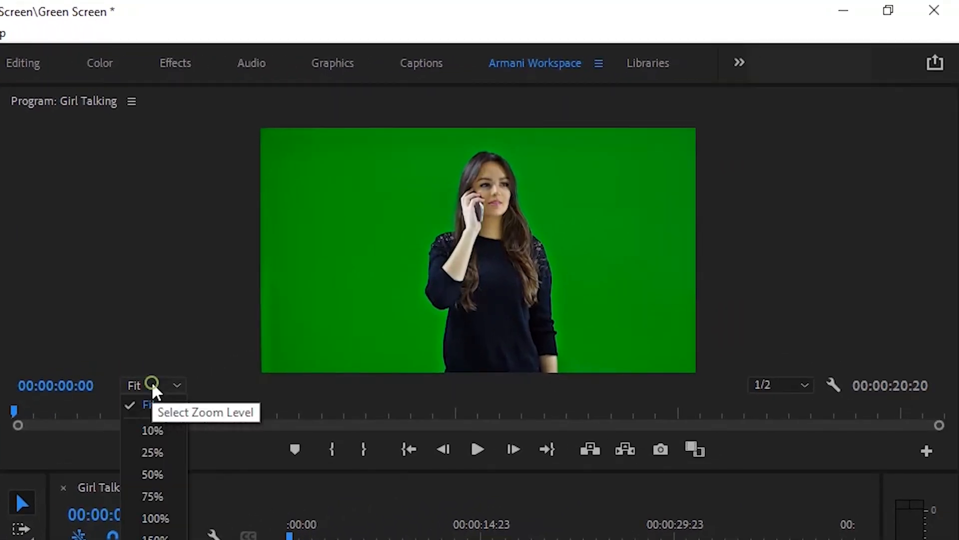
click(190, 422)
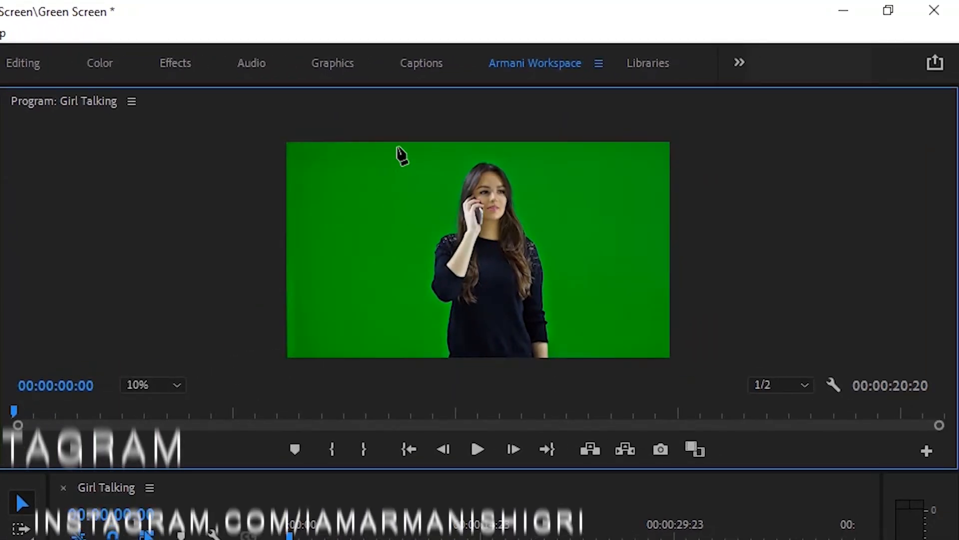
click(395, 135)
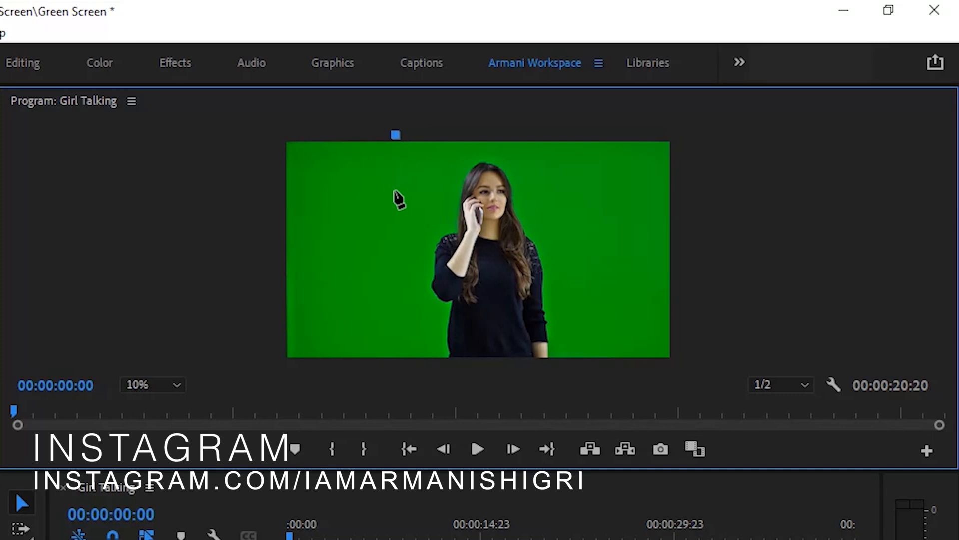
click(395, 190)
click(391, 260)
click(408, 297)
click(410, 346)
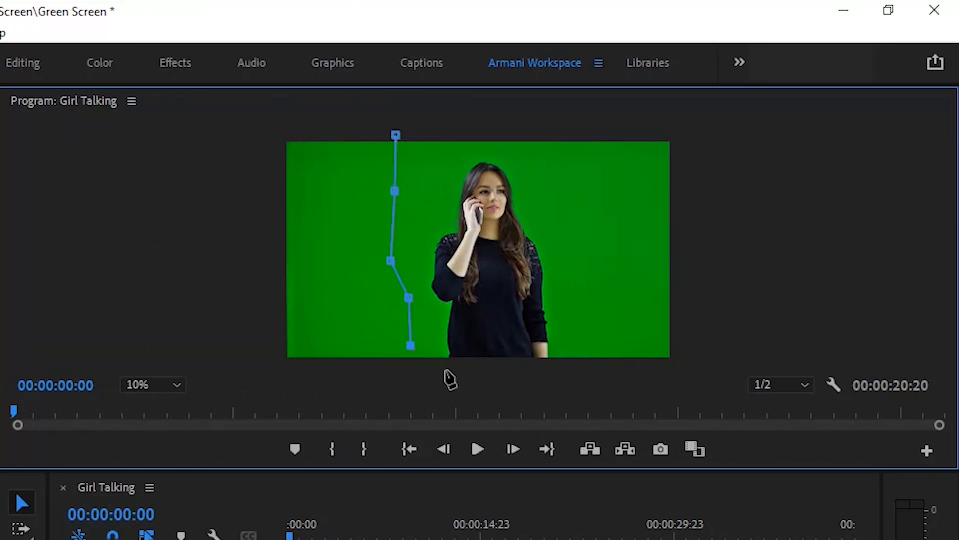
click(419, 368)
click(580, 364)
click(586, 324)
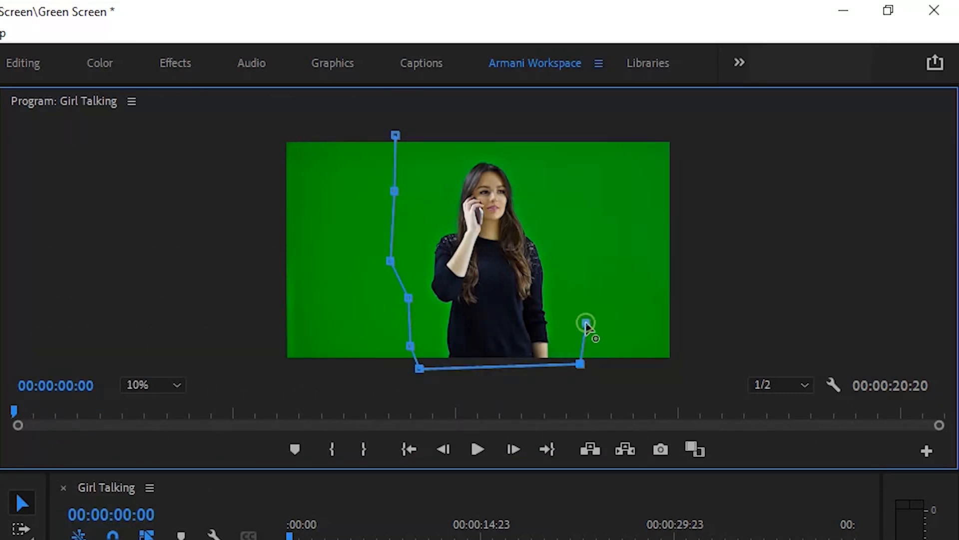
click(568, 259)
click(558, 206)
click(543, 143)
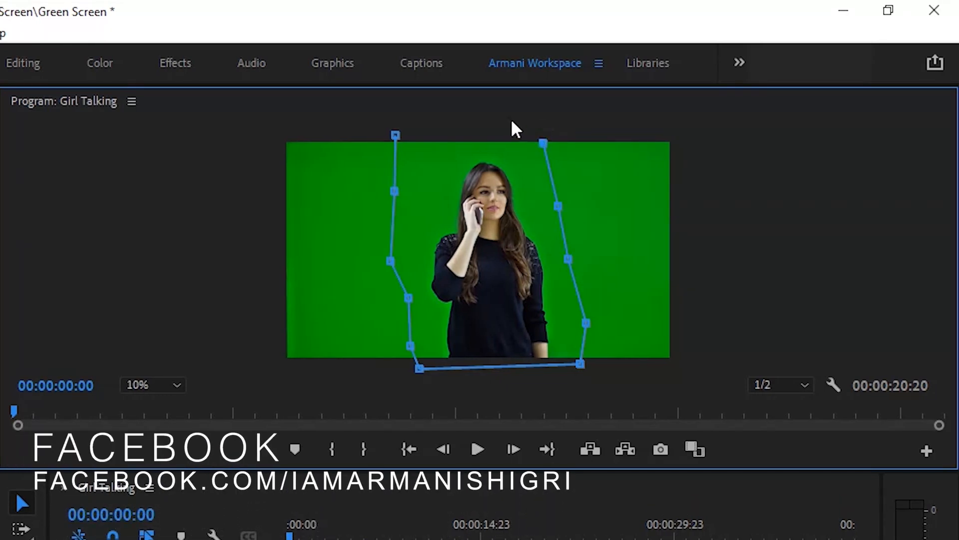
click(395, 135)
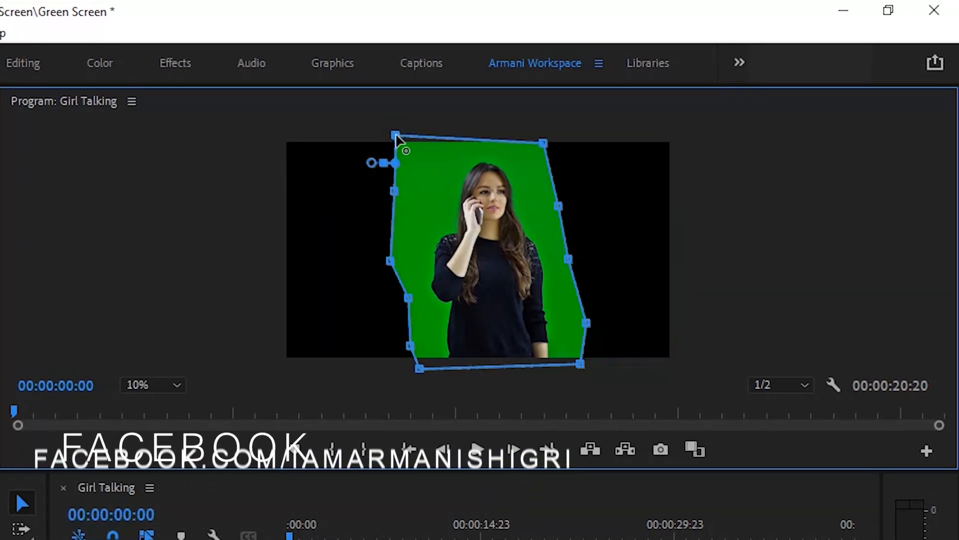
Play the masked clip at Fit zoom and stop at 00:00:10:09, where her raised hand comes close to the mask edge.
click(155, 385)
click(152, 406)
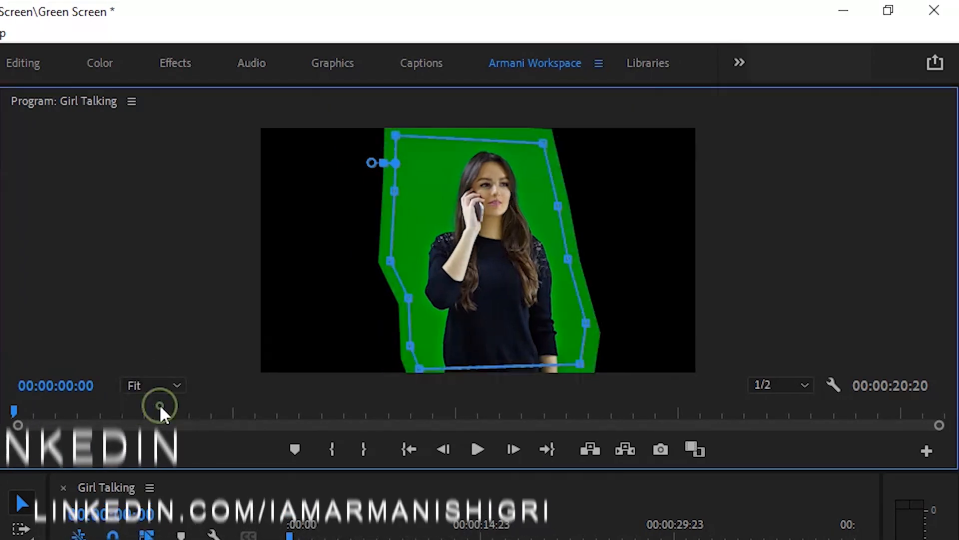
click(477, 453)
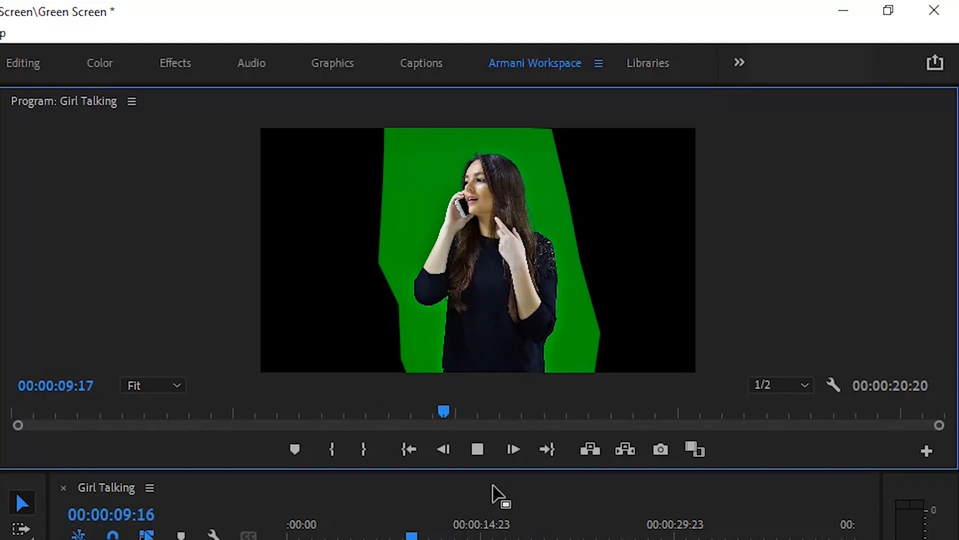
key(space)
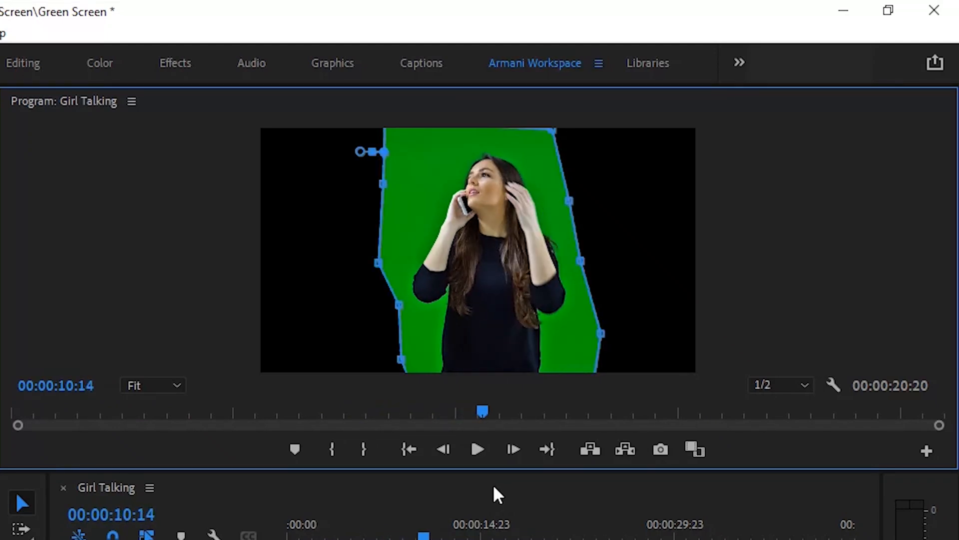
key(Left)
key(Left)
key(Left)
key(Left)
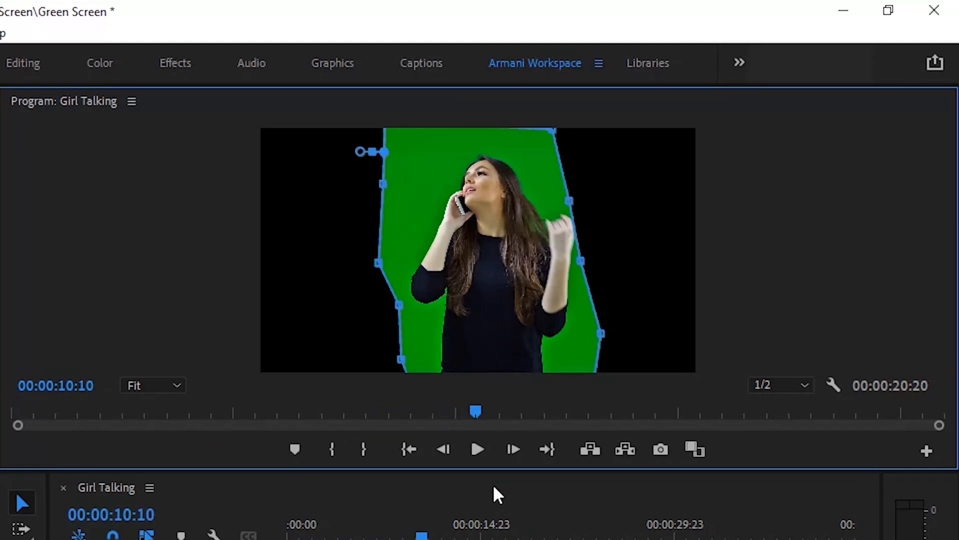
key(Left)
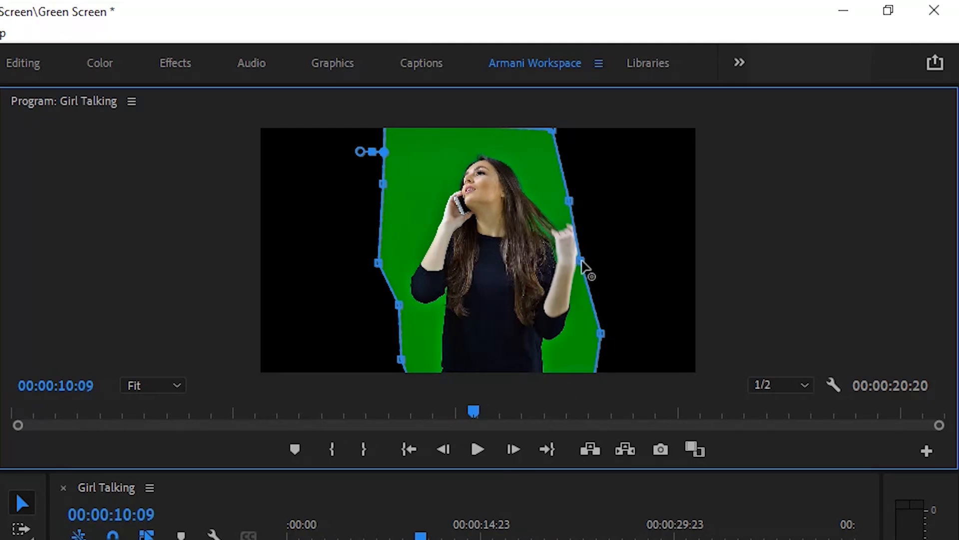
Move the mask points beside her raised hand and opposite elbow outward, and replay the clip to its end before returning to the start.
drag(582, 260, 591, 259)
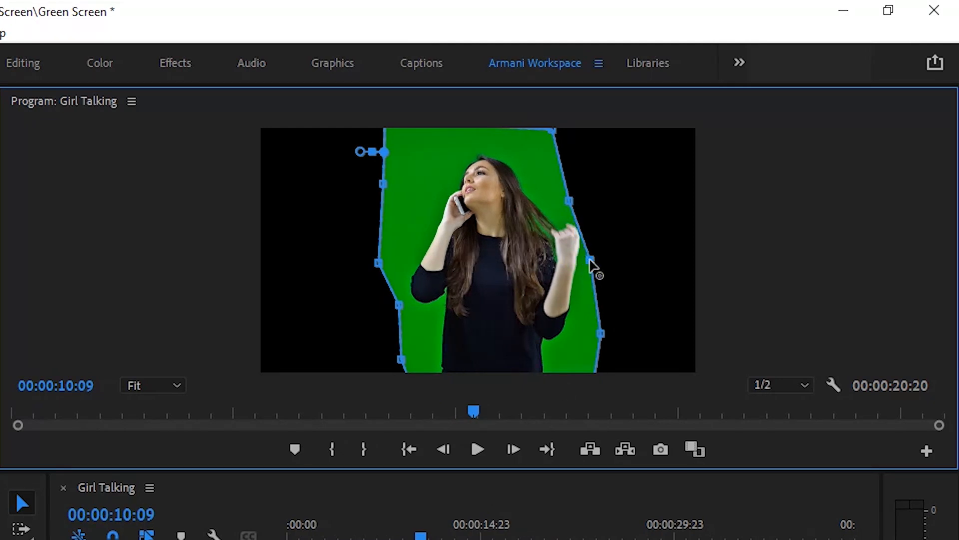
drag(570, 202, 583, 199)
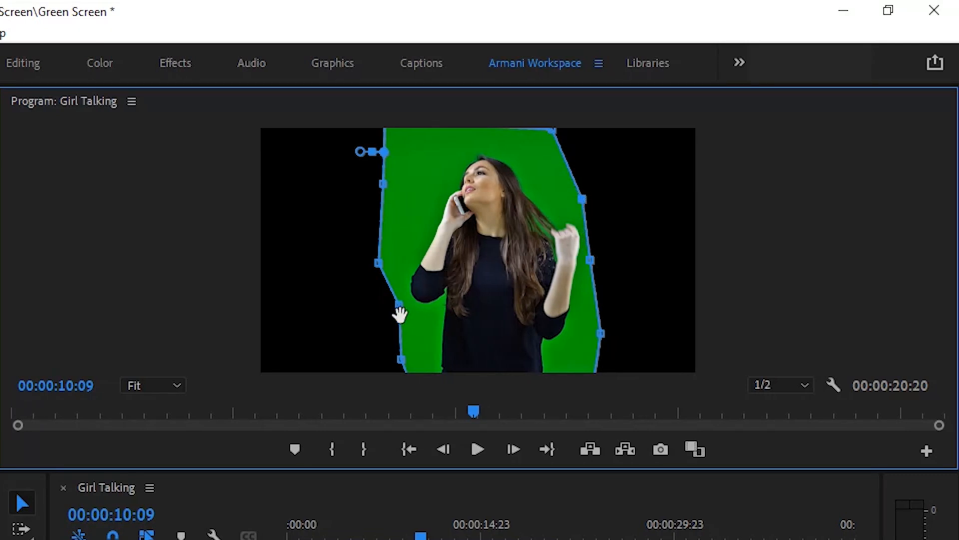
drag(398, 306, 390, 313)
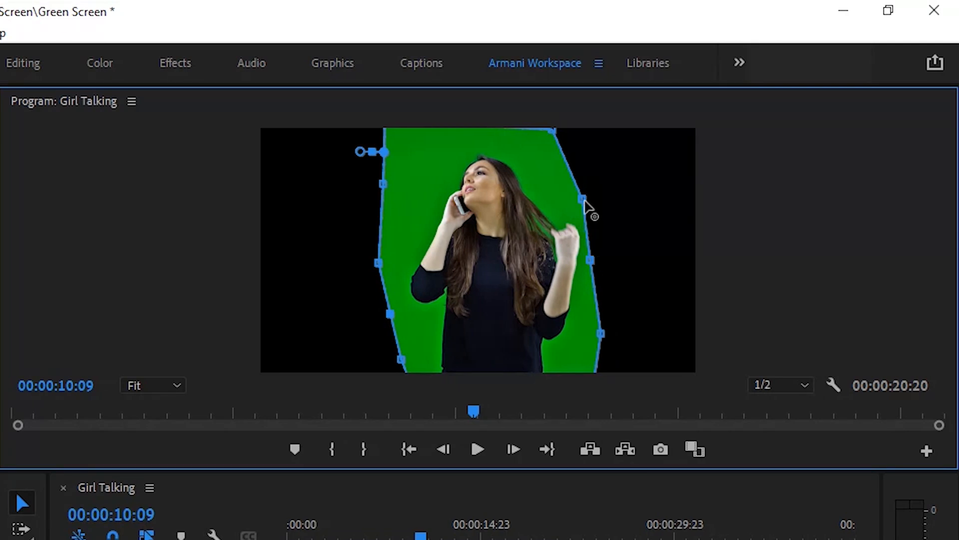
drag(584, 200, 595, 198)
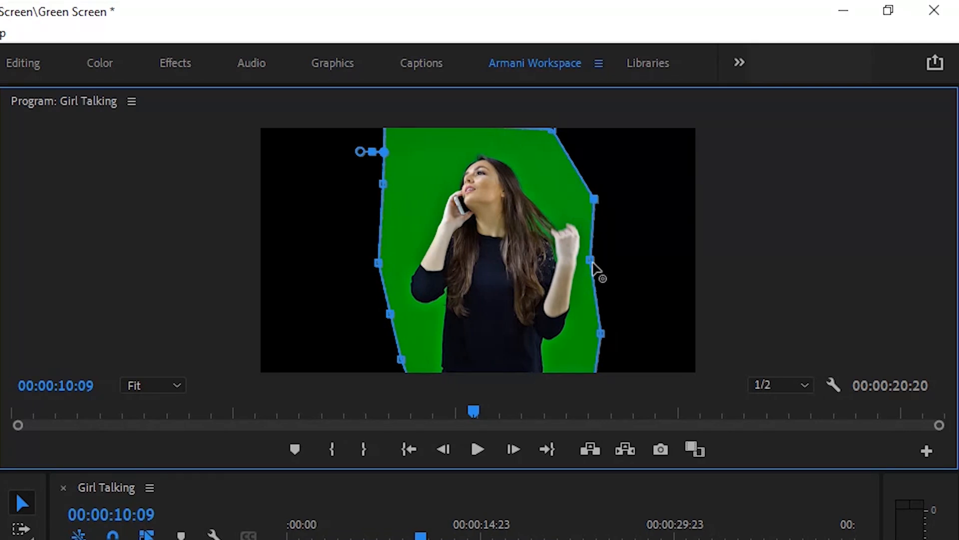
drag(591, 261, 602, 262)
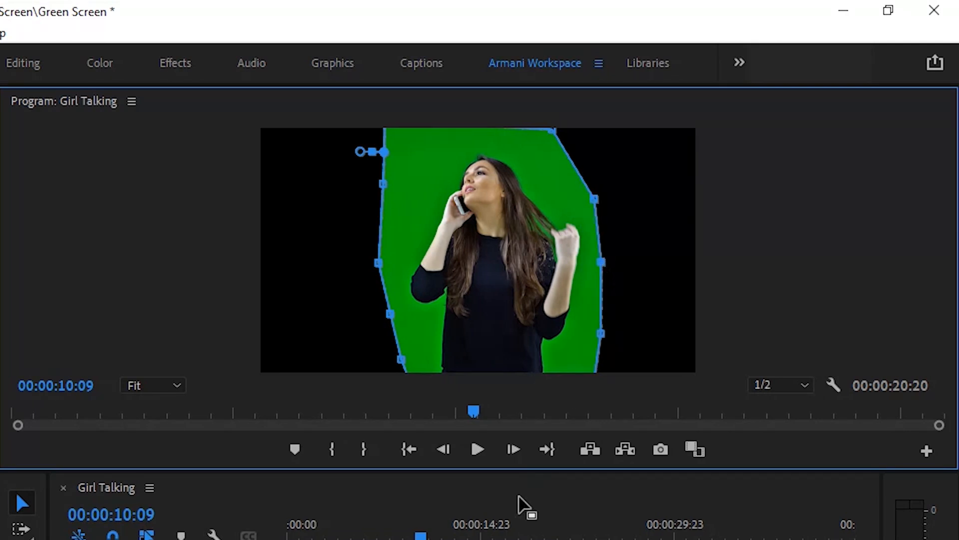
click(479, 450)
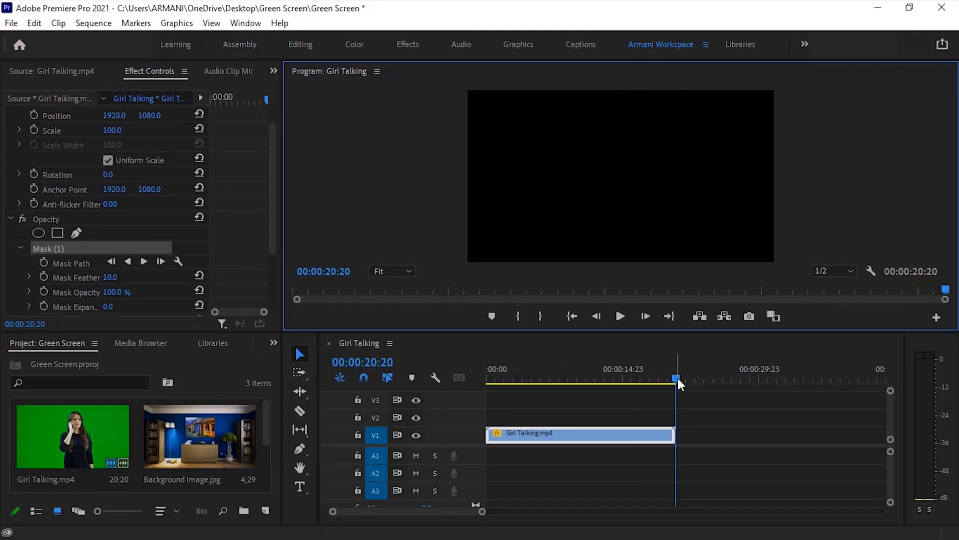
drag(679, 379, 482, 388)
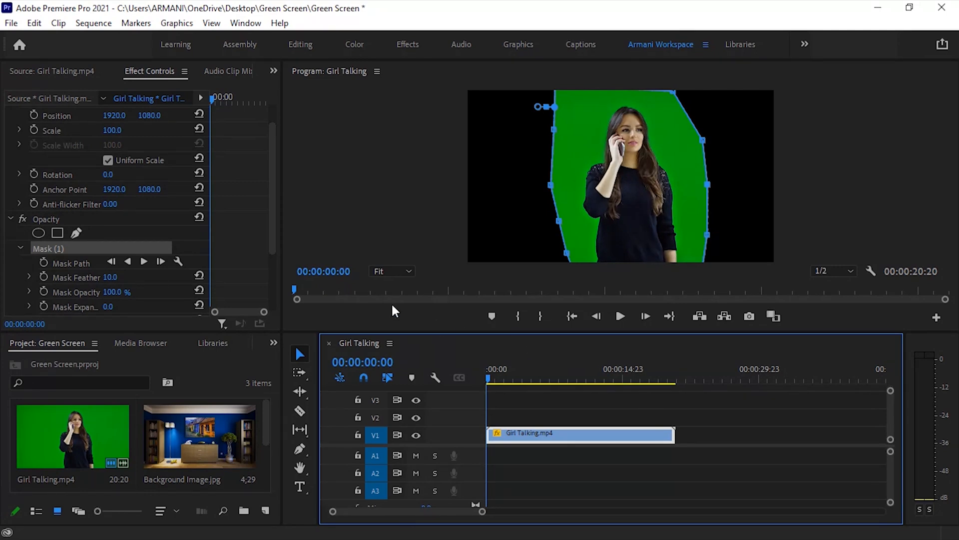
Find the Ultra Key video effect by searching for "ultra" and apply it to the Girl Talking.mp4 clip on V1.
drag(271, 238, 270, 309)
click(273, 343)
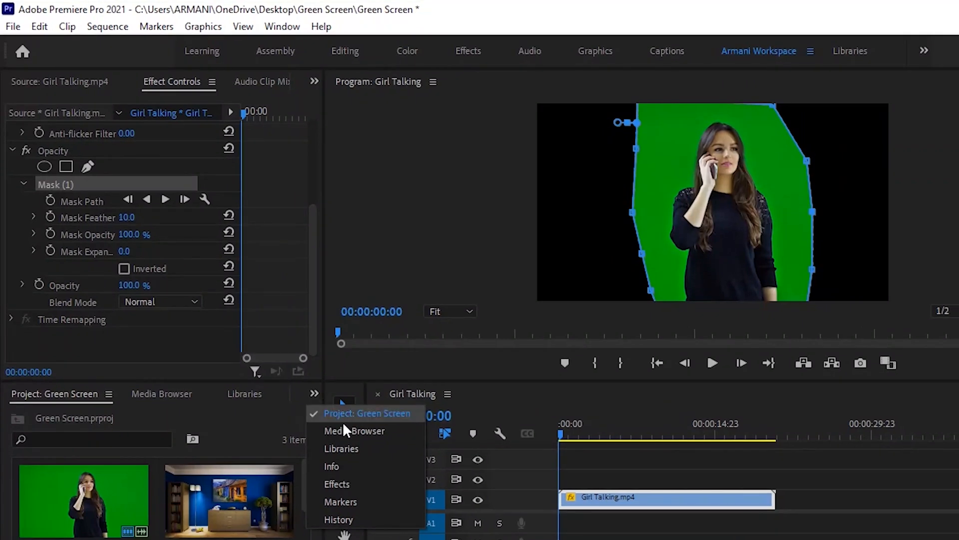
click(356, 483)
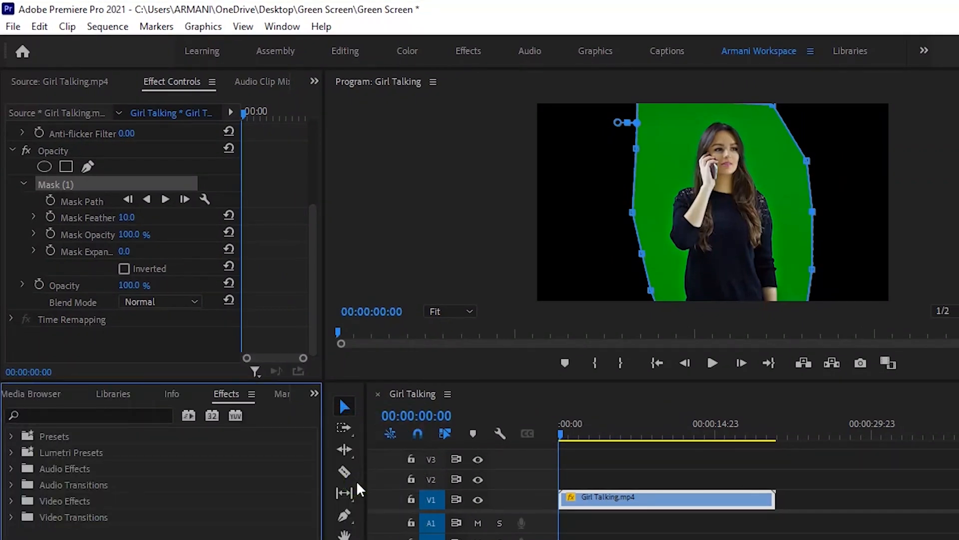
click(154, 414)
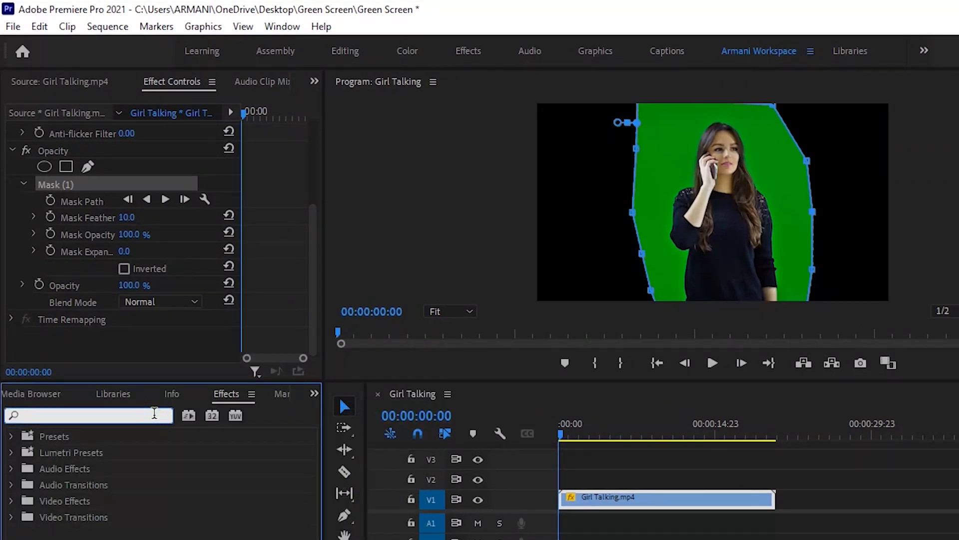
text(ultra)
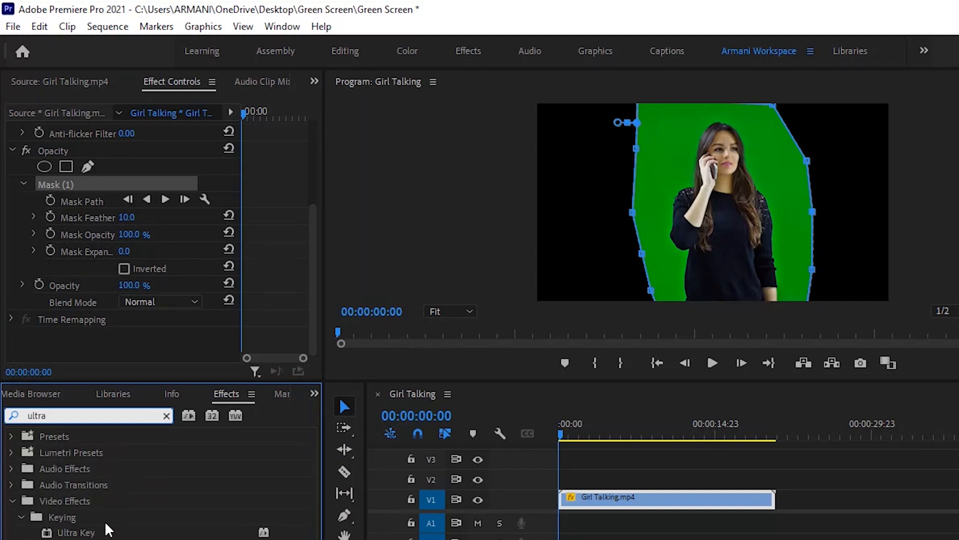
click(104, 534)
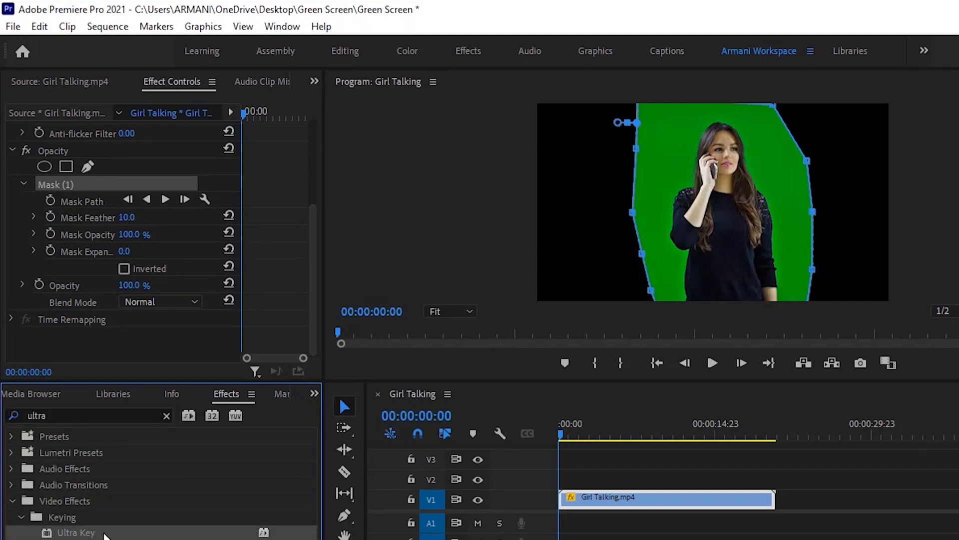
drag(105, 535, 578, 510)
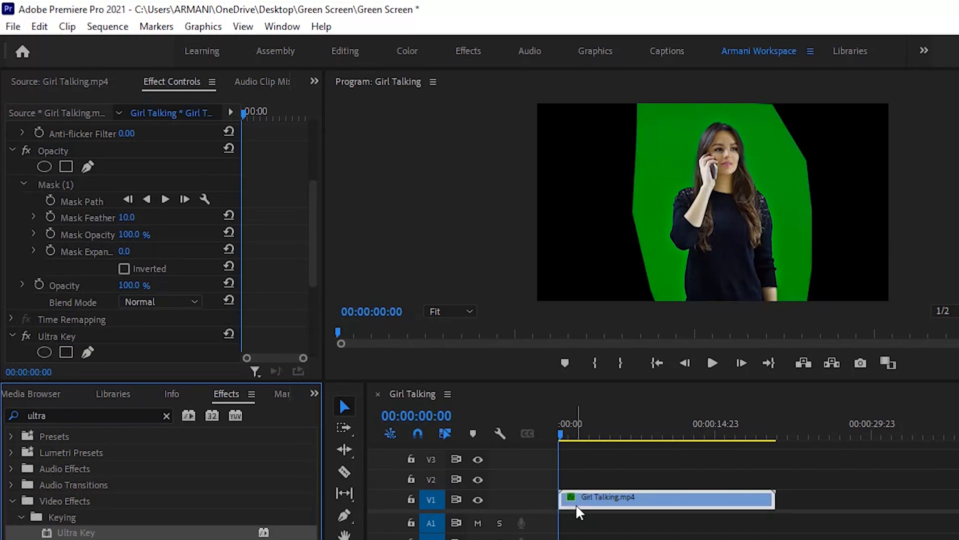
Set the Ultra Key's key color by sampling the green background beside the woman in the preview.
click(313, 279)
drag(312, 279, 320, 355)
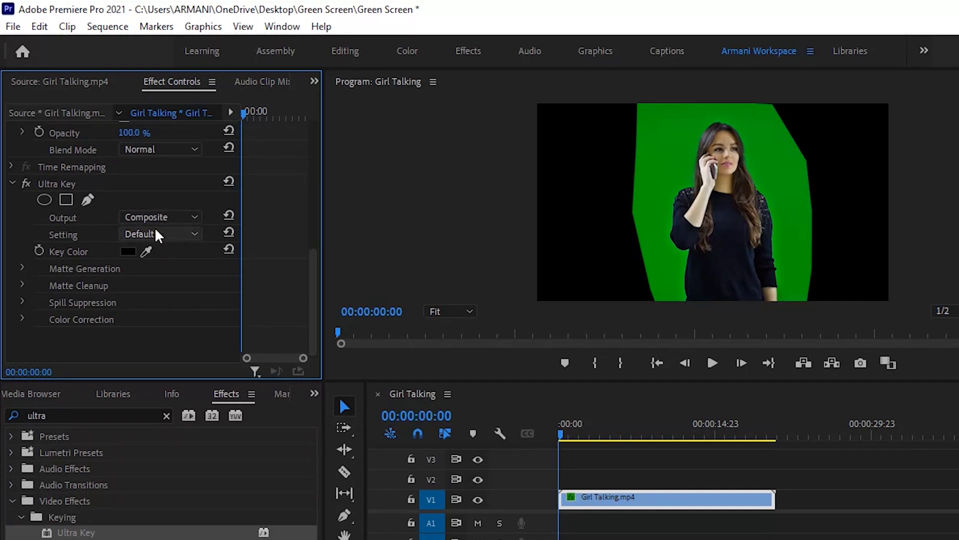
drag(146, 252, 785, 289)
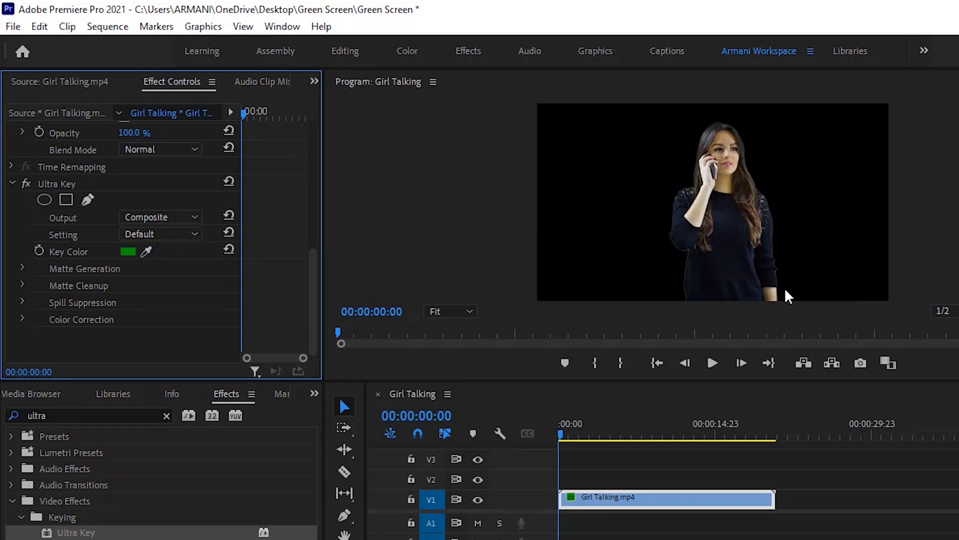
Inspect the key's matte with the Ultra Key output on Alpha Channel, and return the output to Composite.
click(196, 218)
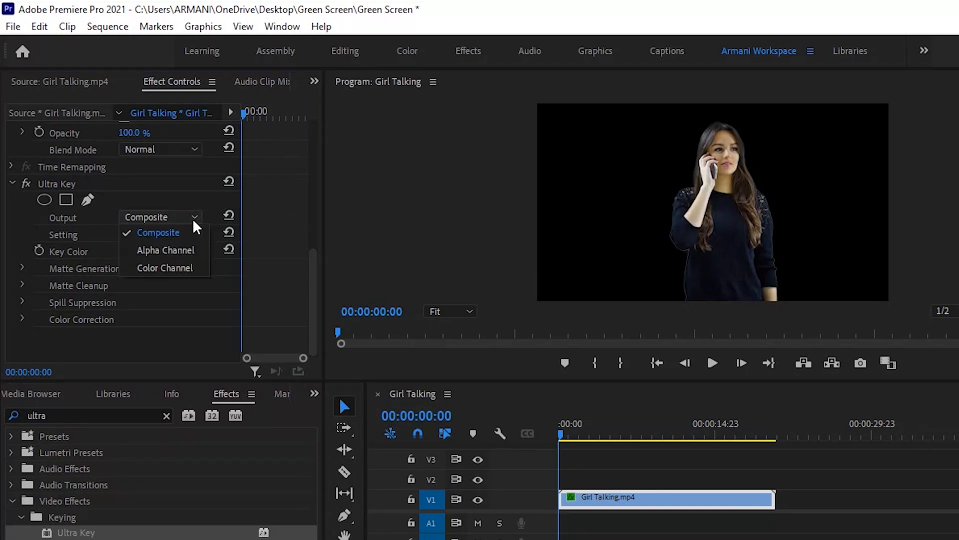
click(188, 233)
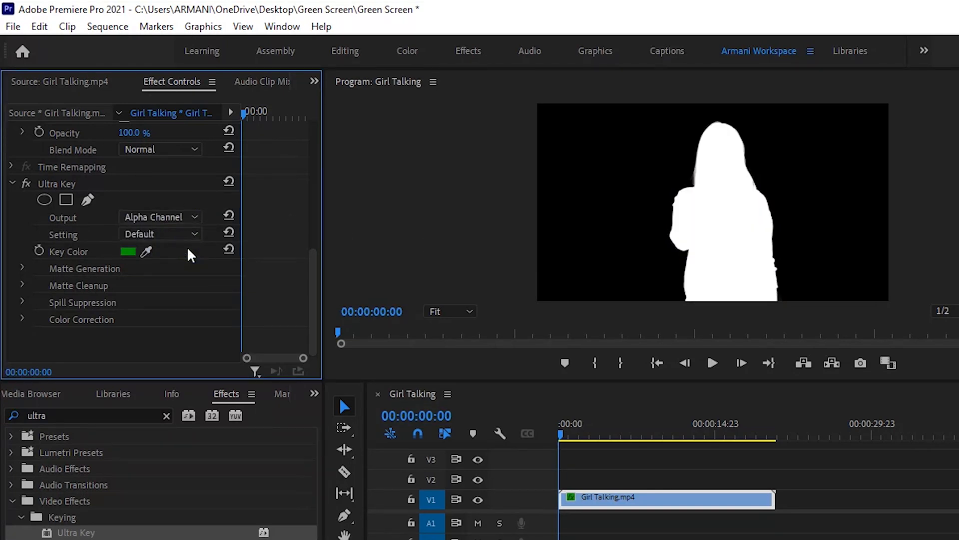
click(184, 216)
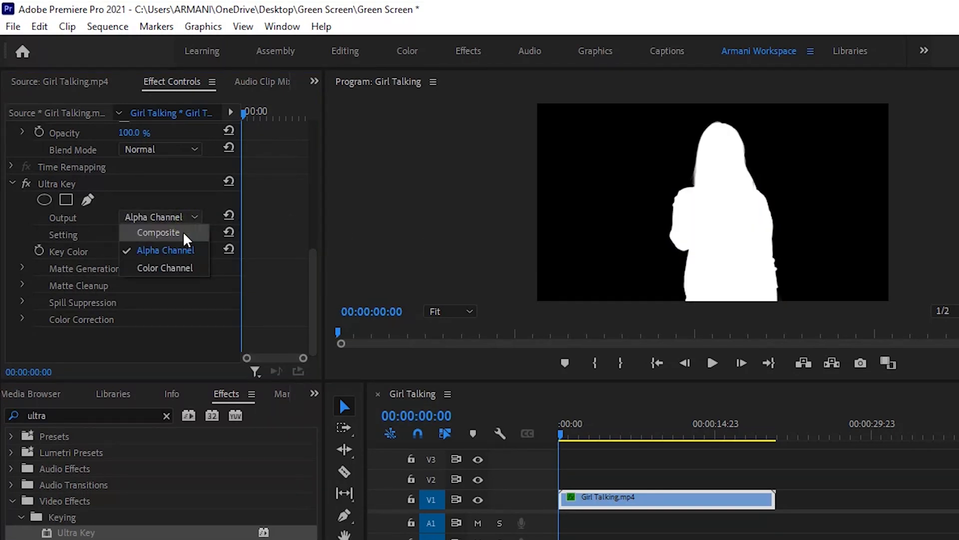
click(182, 232)
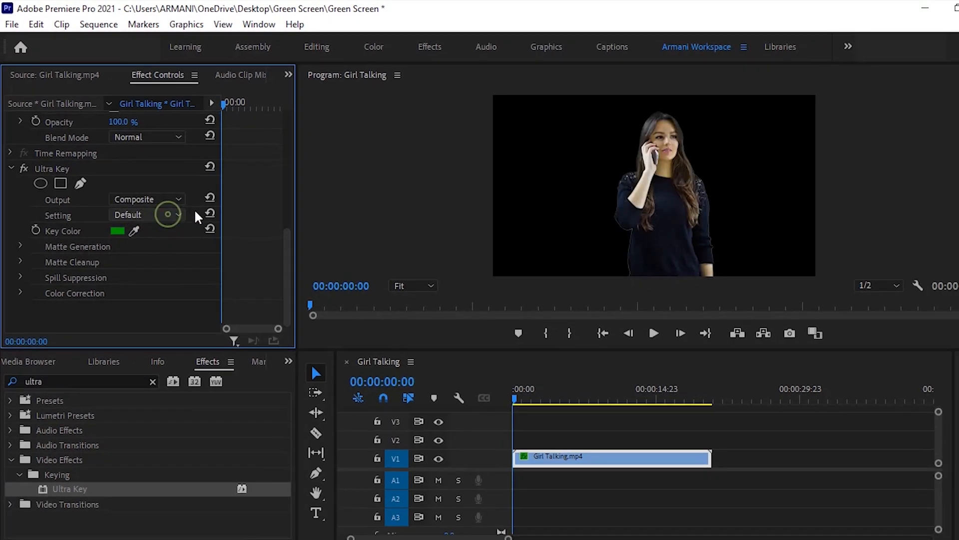
Set the Ultra Key's Matte Generation Highlight to 0, trying other Transparency and Shadow values and resetting both to their defaults.
click(406, 285)
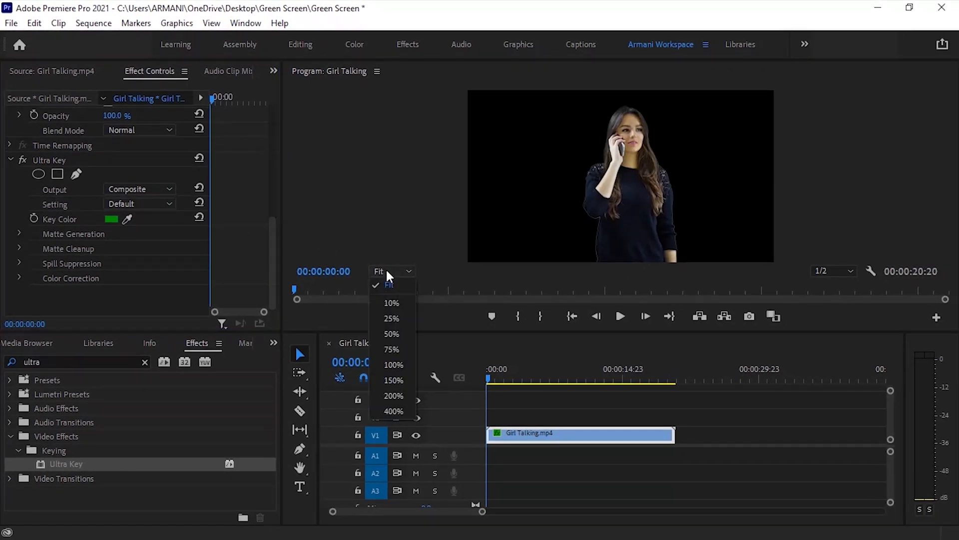
click(391, 317)
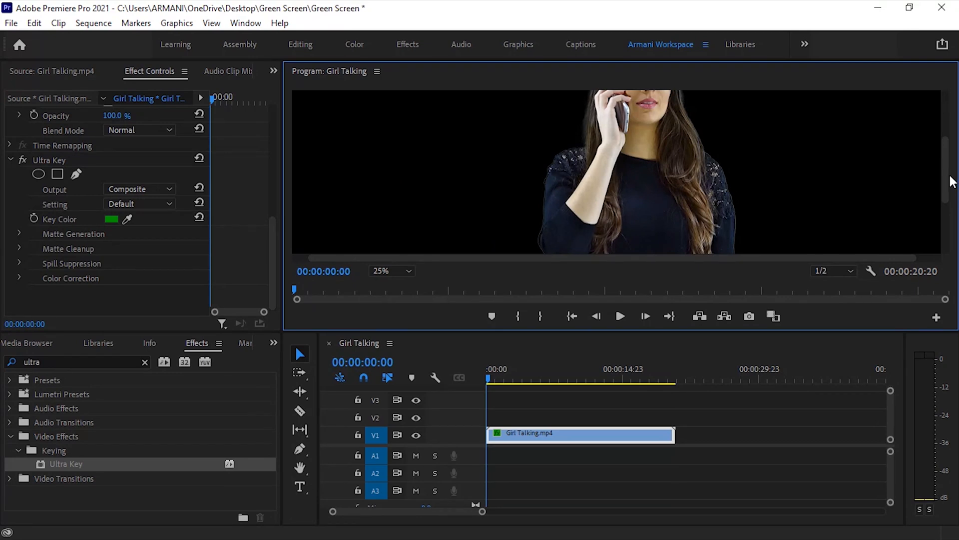
drag(949, 183, 947, 231)
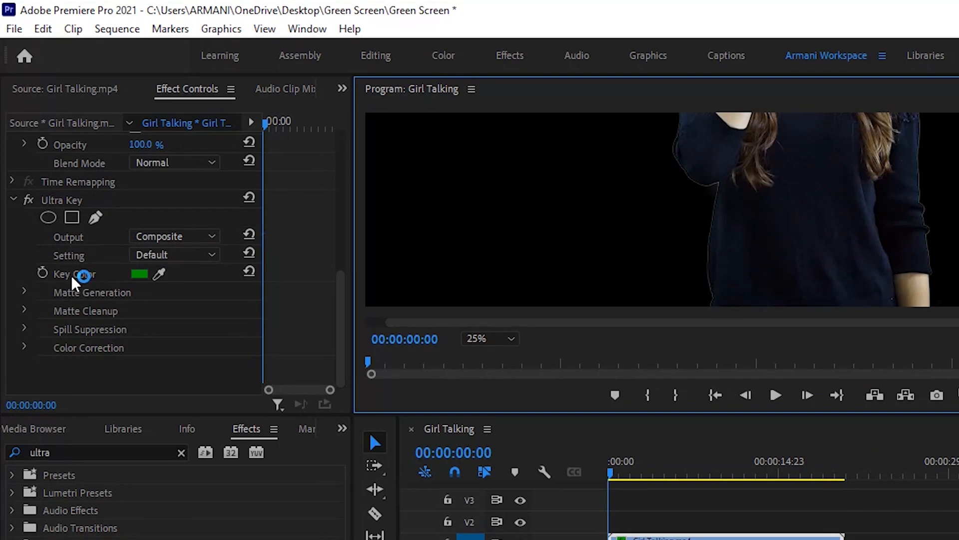
click(25, 293)
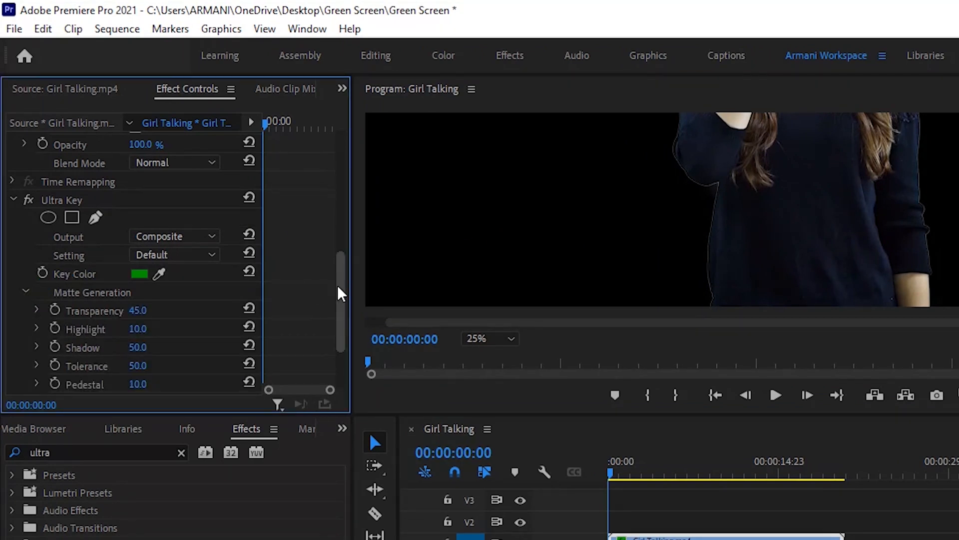
drag(337, 287, 338, 330)
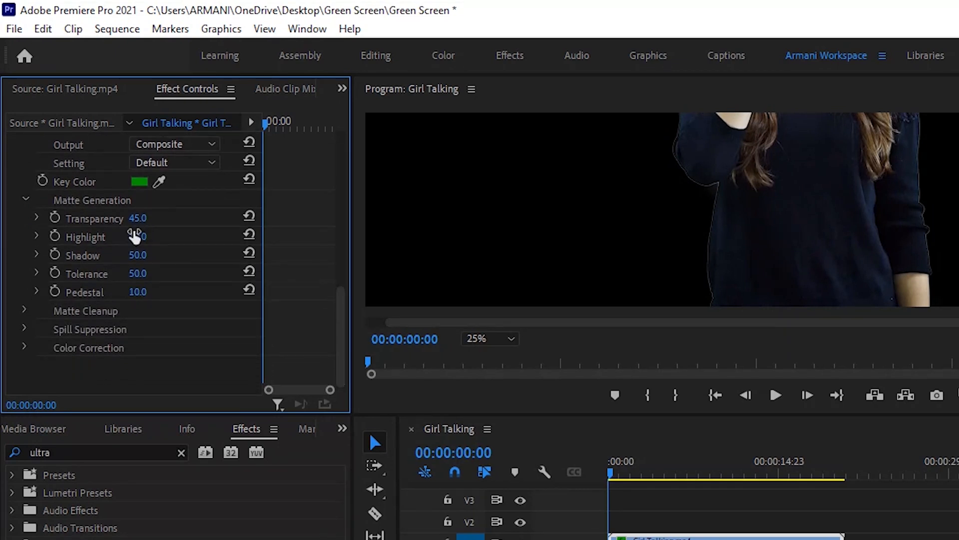
drag(161, 222, 172, 222)
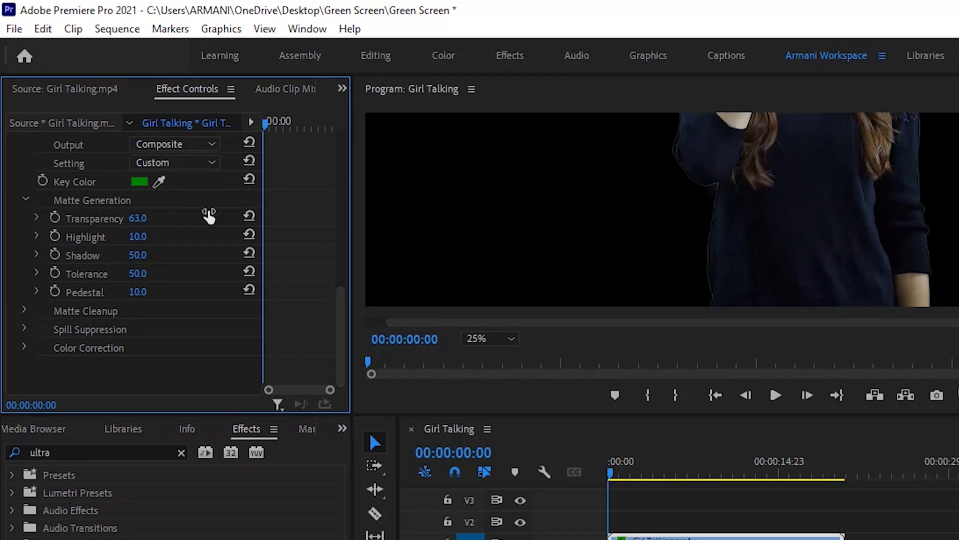
click(249, 215)
drag(156, 235, 148, 235)
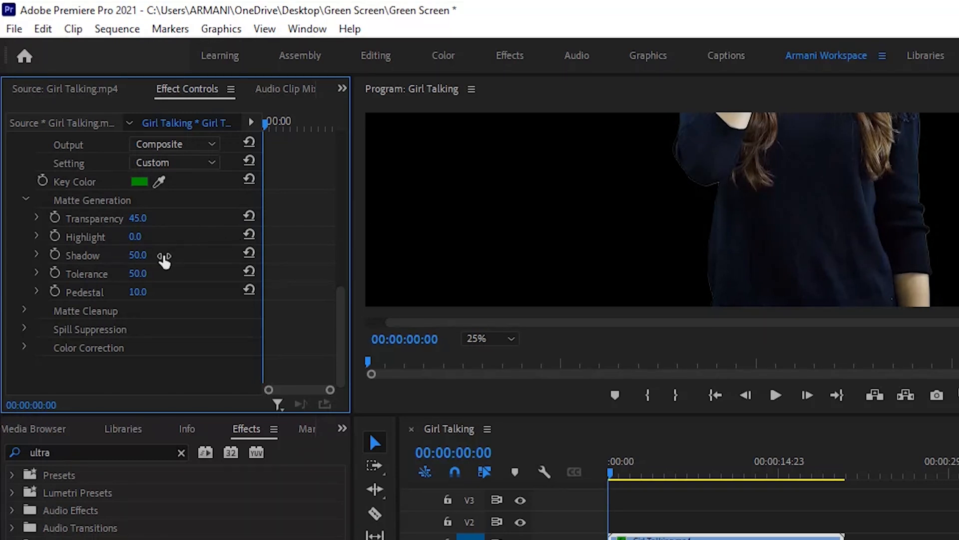
drag(164, 258, 147, 257)
click(249, 252)
In the Ultra Key's Matte Cleanup settings, set Choke to 25 and Soften to 13.
click(24, 310)
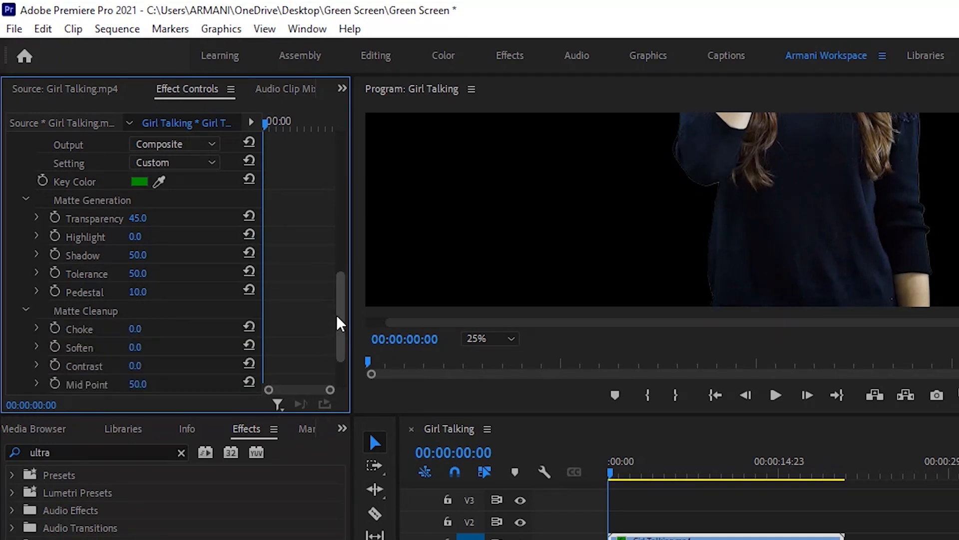
scroll(338, 322, down, 3)
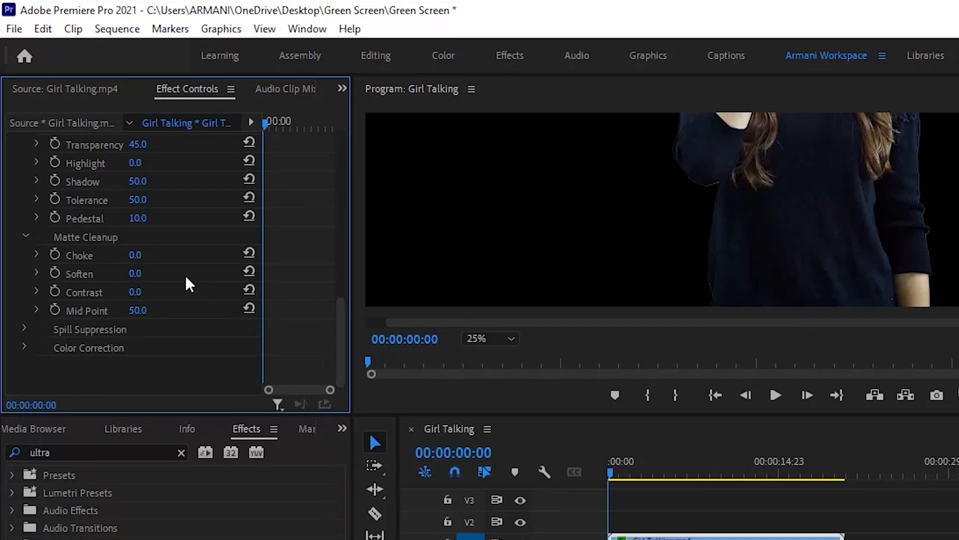
drag(153, 257, 163, 257)
click(153, 275)
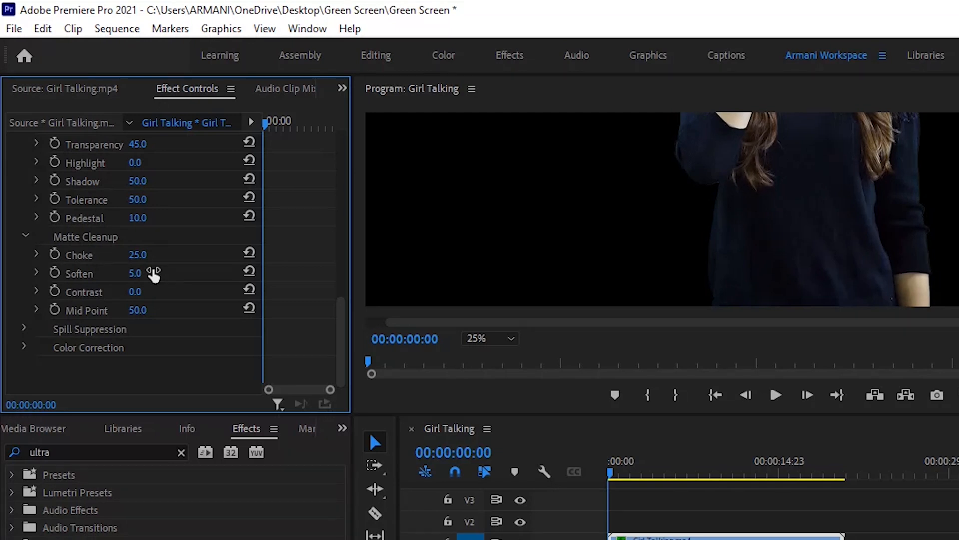
click(156, 274)
click(152, 272)
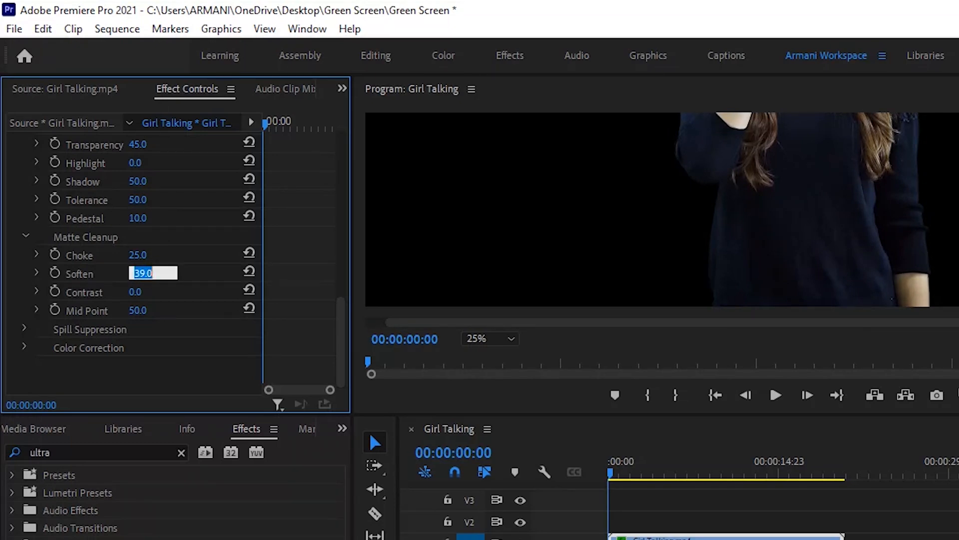
text(13)
key(Return)
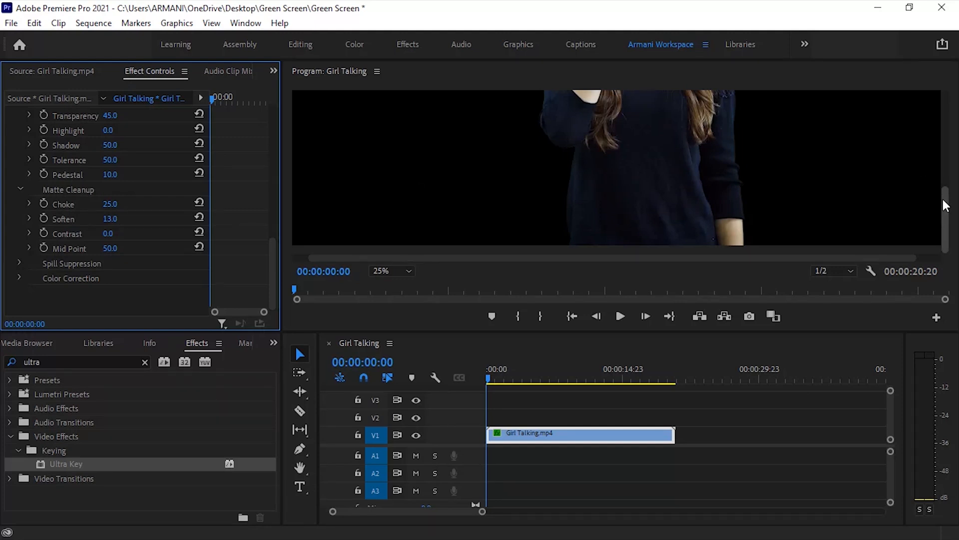
Set the Ultra Key's Spill Suppression Desaturate value to 70, with the woman's upper body in view.
drag(944, 202, 946, 143)
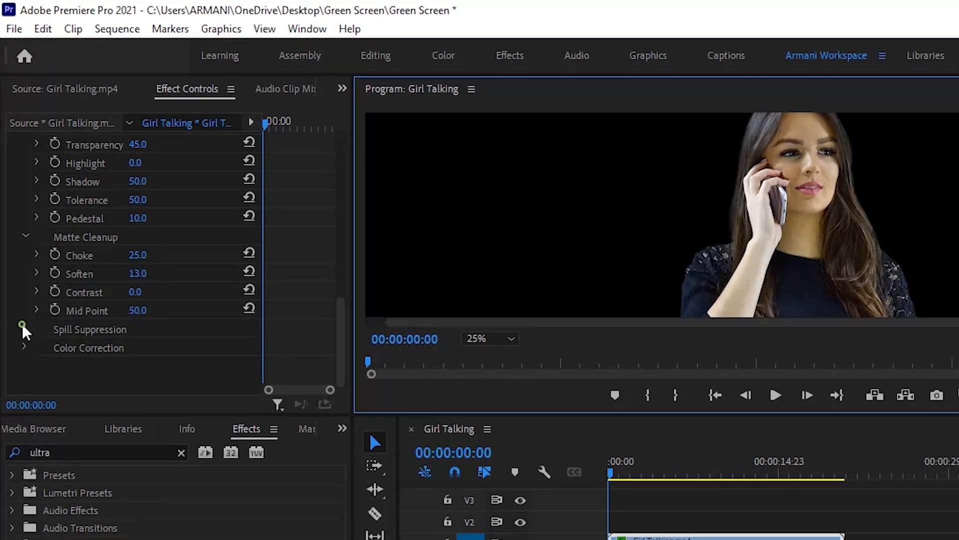
click(24, 327)
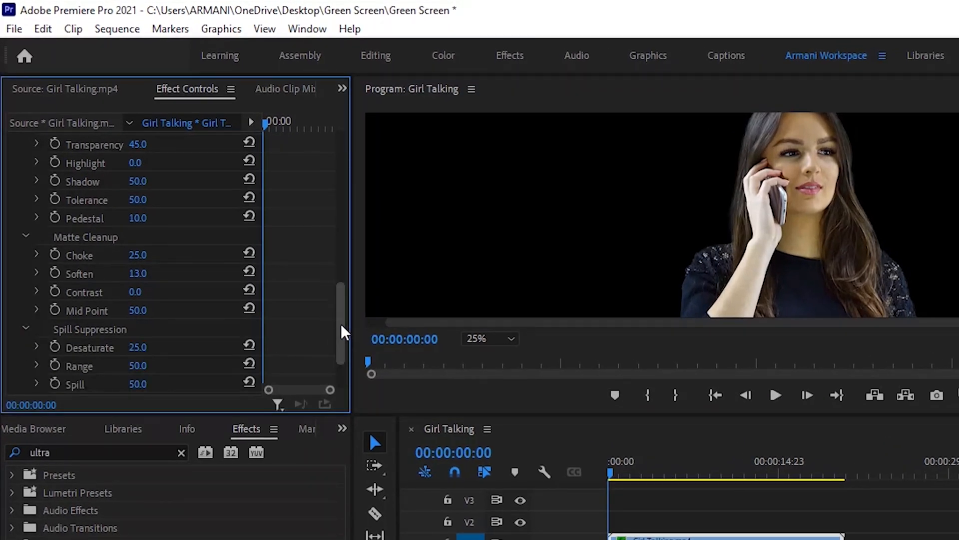
drag(338, 321, 338, 345)
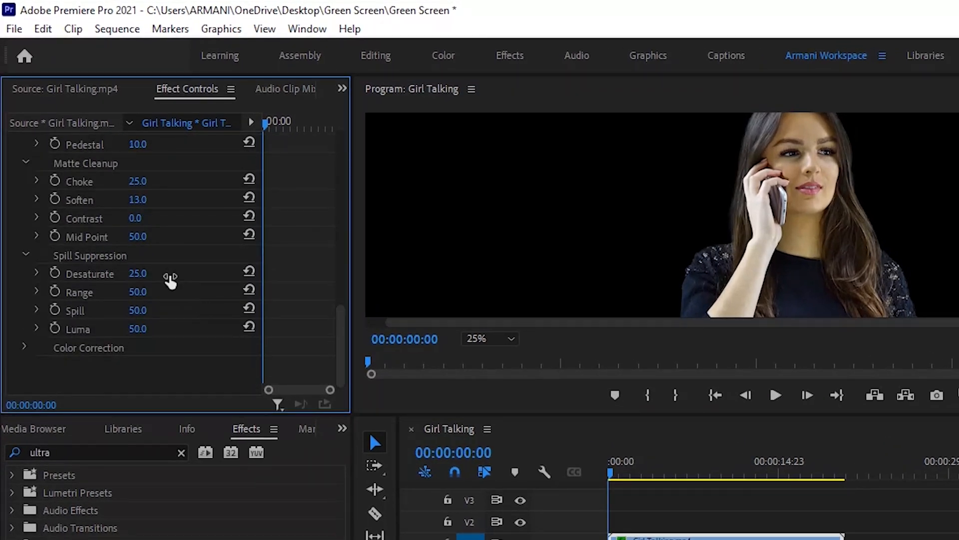
drag(161, 274, 195, 274)
In the Ultra Key's Color Correction settings, set Saturation to 110 and Hue to 1.
click(23, 347)
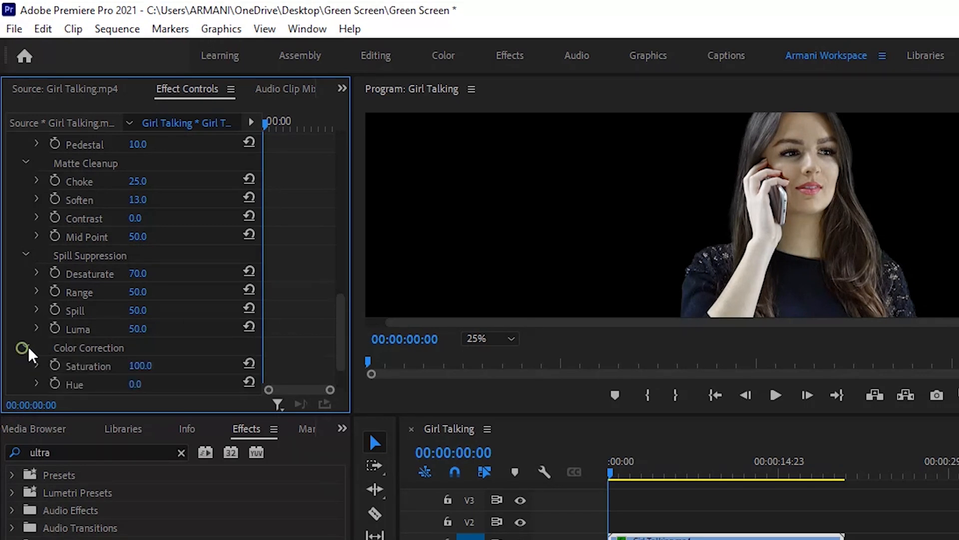
drag(344, 320, 344, 360)
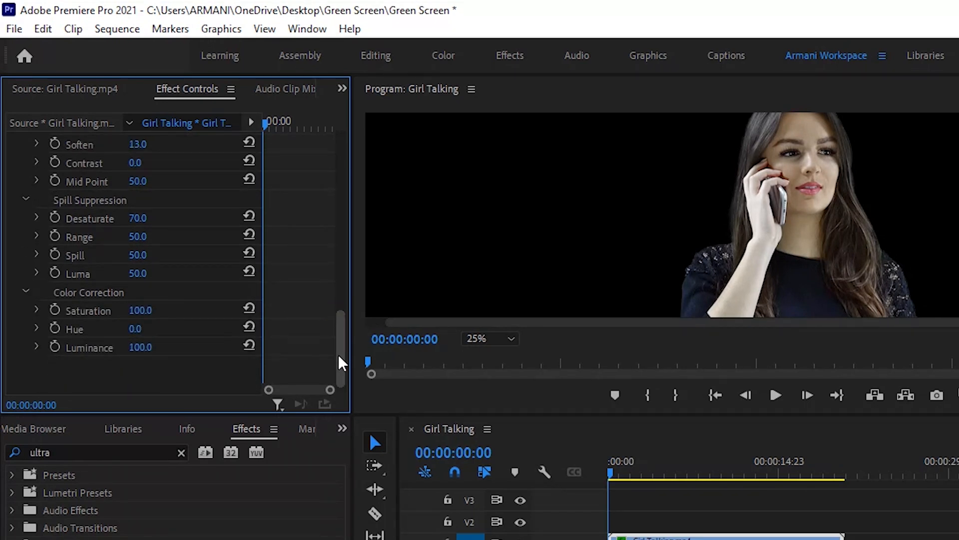
drag(162, 306, 173, 306)
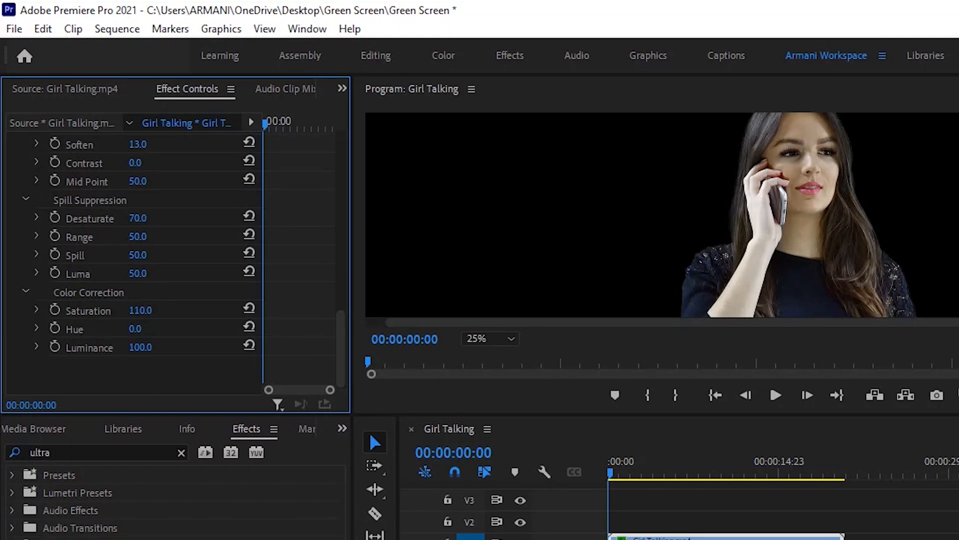
click(135, 329)
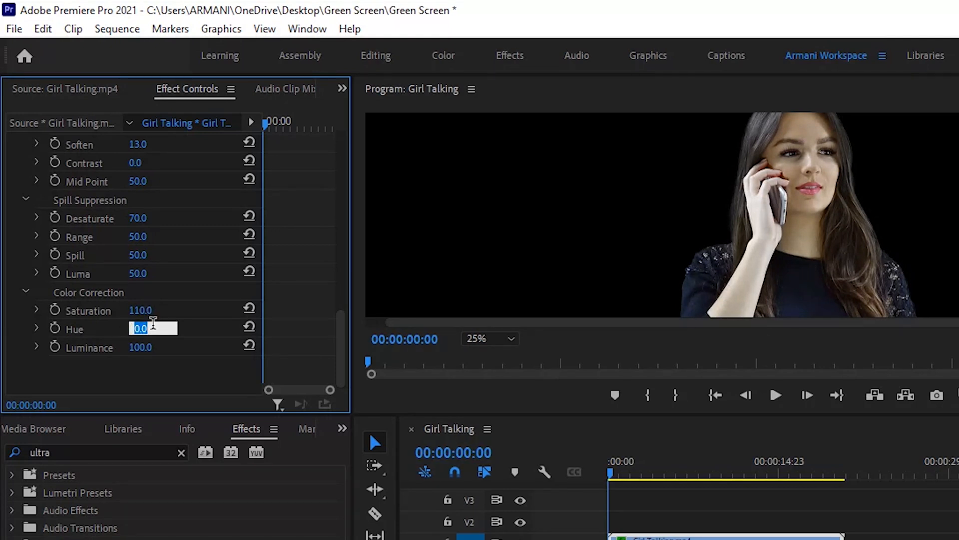
text(2)
key(Return)
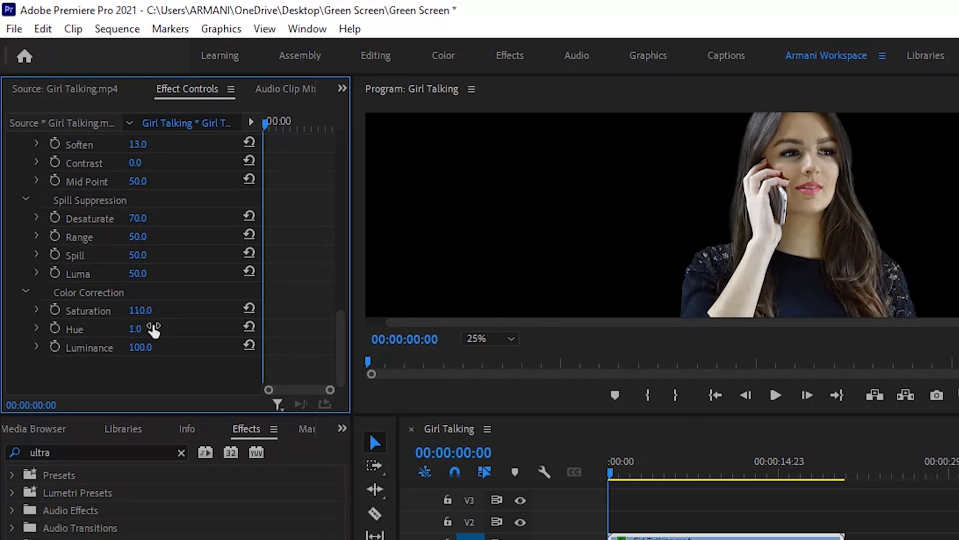
drag(341, 332, 360, 322)
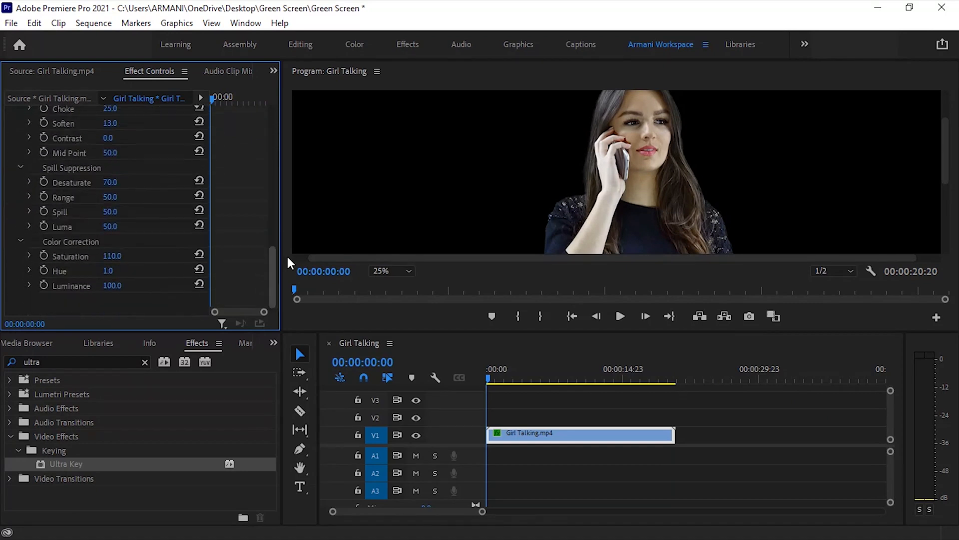
drag(288, 262, 287, 289)
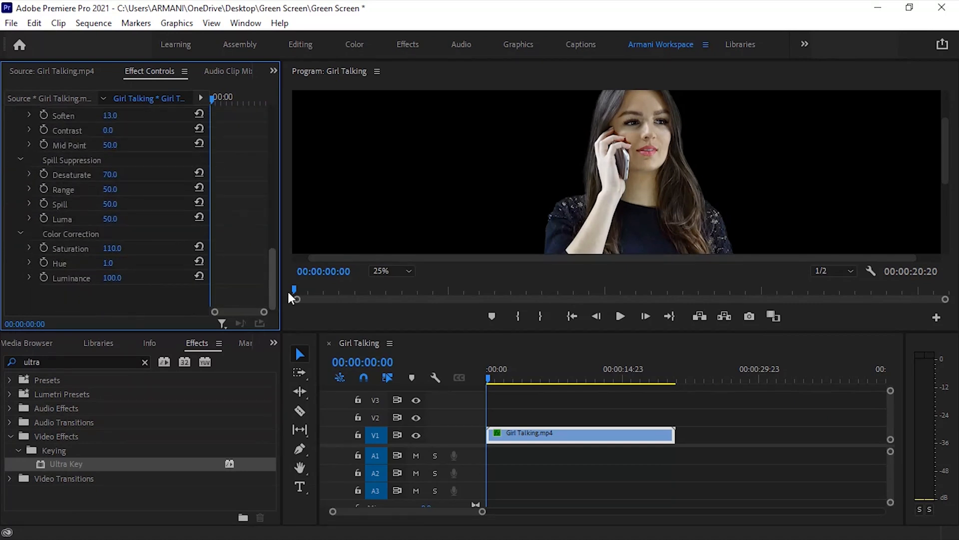
Move the Girl Talking.mp4 clip to V2, and place Background Image.jpg beneath it on V1, extended to the same length.
click(388, 272)
click(391, 285)
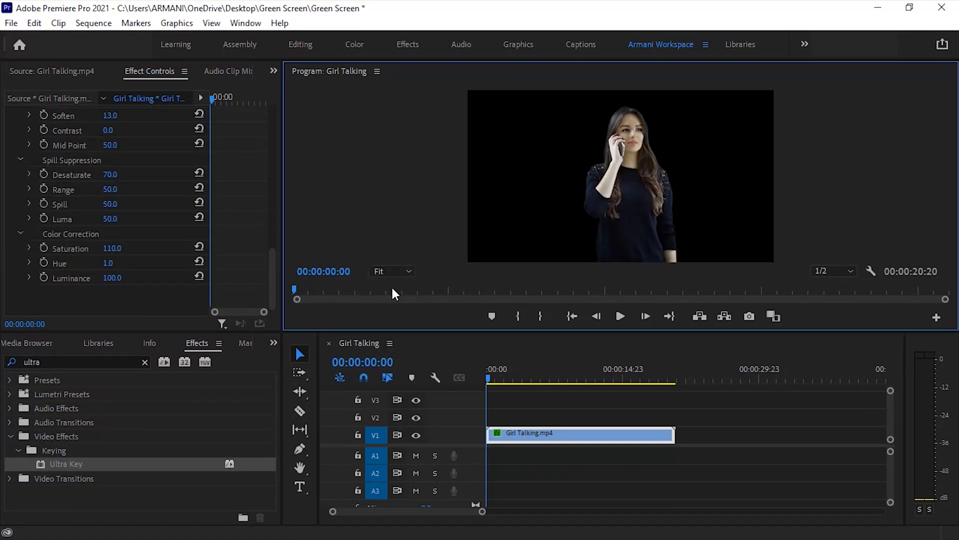
click(273, 343)
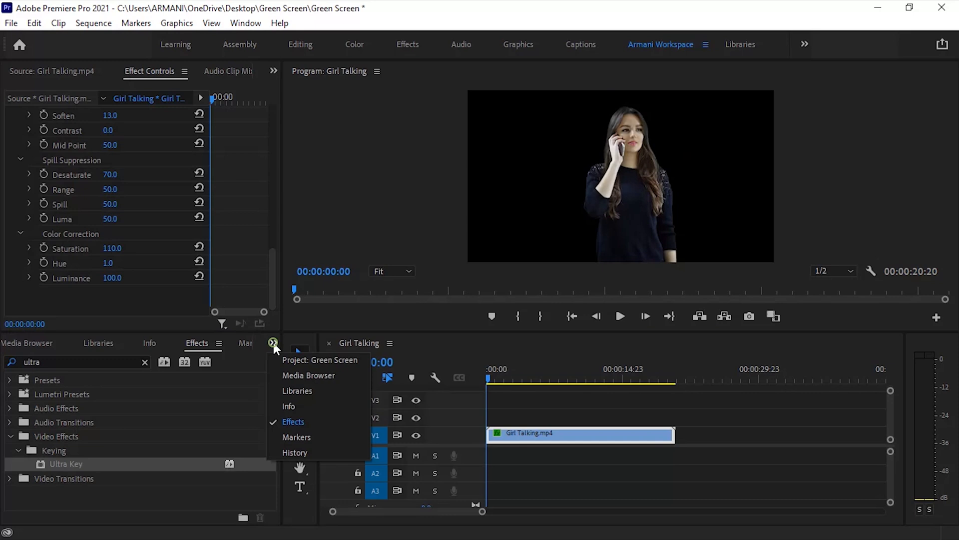
click(320, 361)
drag(551, 430, 549, 418)
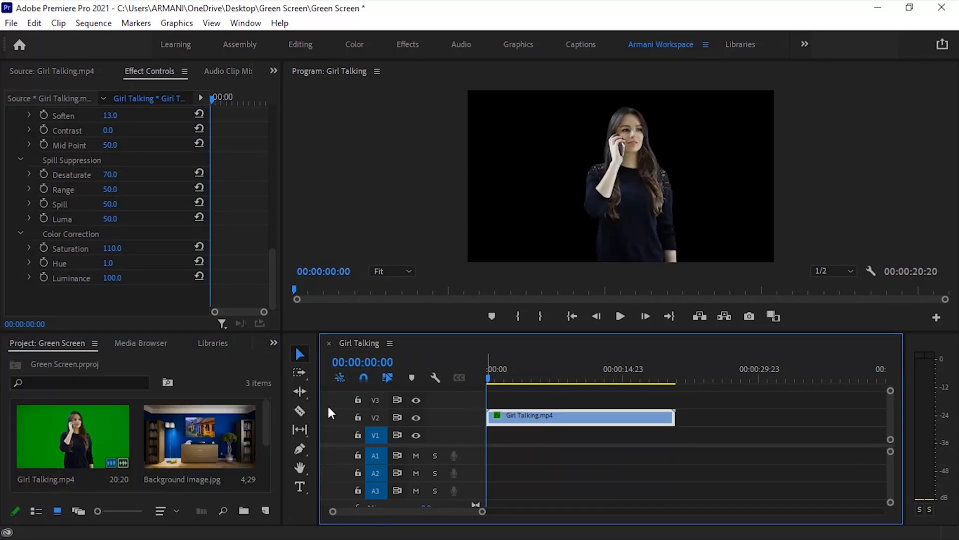
click(227, 432)
drag(207, 430, 676, 434)
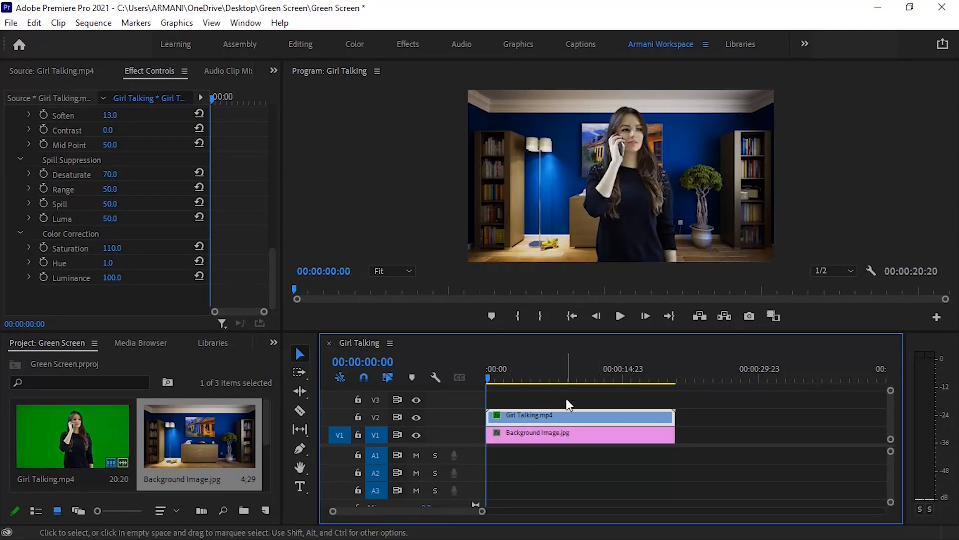
Place the Girl Talking.mp4 clip directly after Background Image.jpg on V1, and bring up the Lumetri Color controls.
drag(568, 414, 756, 433)
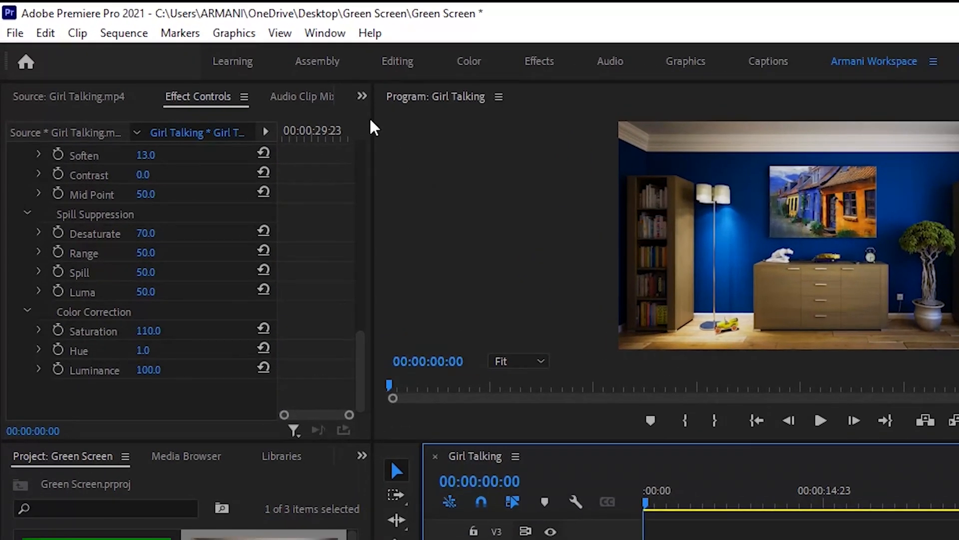
click(322, 34)
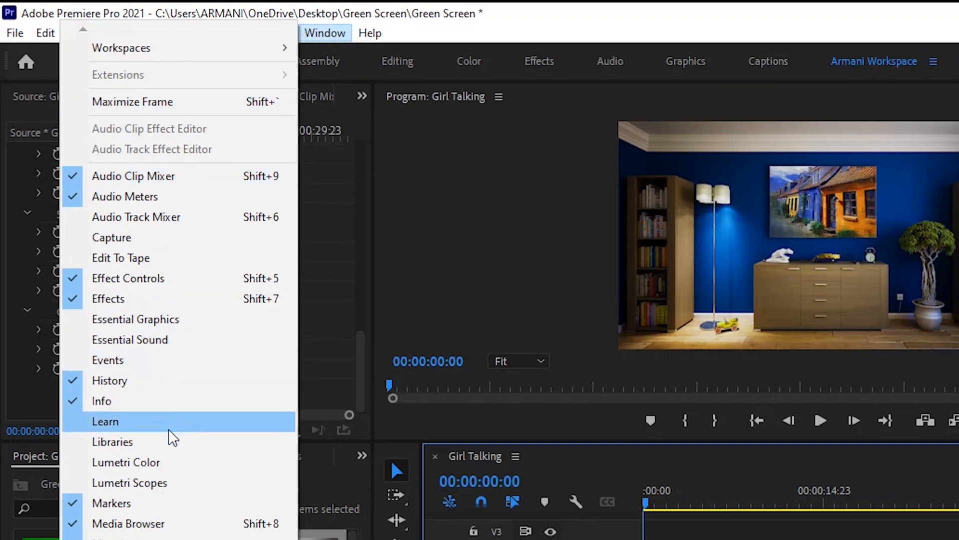
click(159, 462)
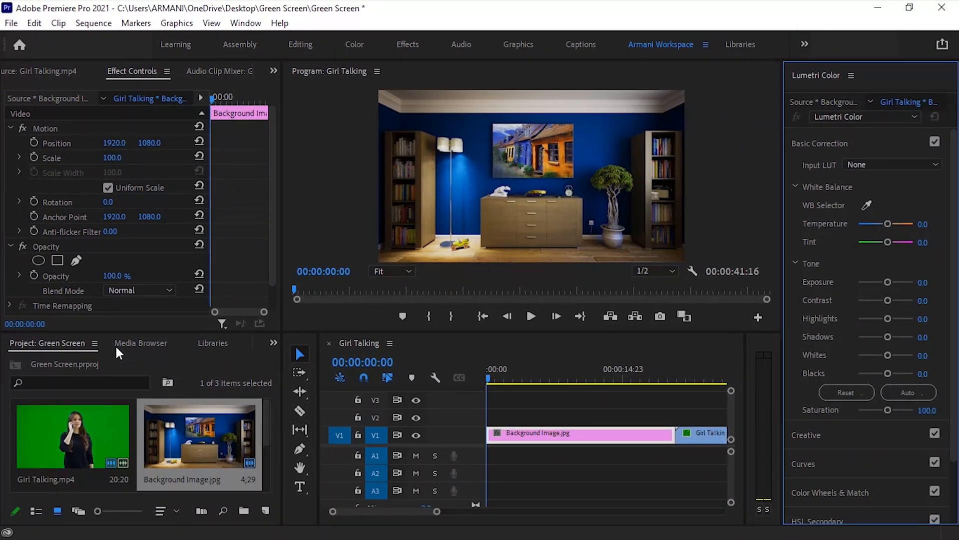
click(837, 142)
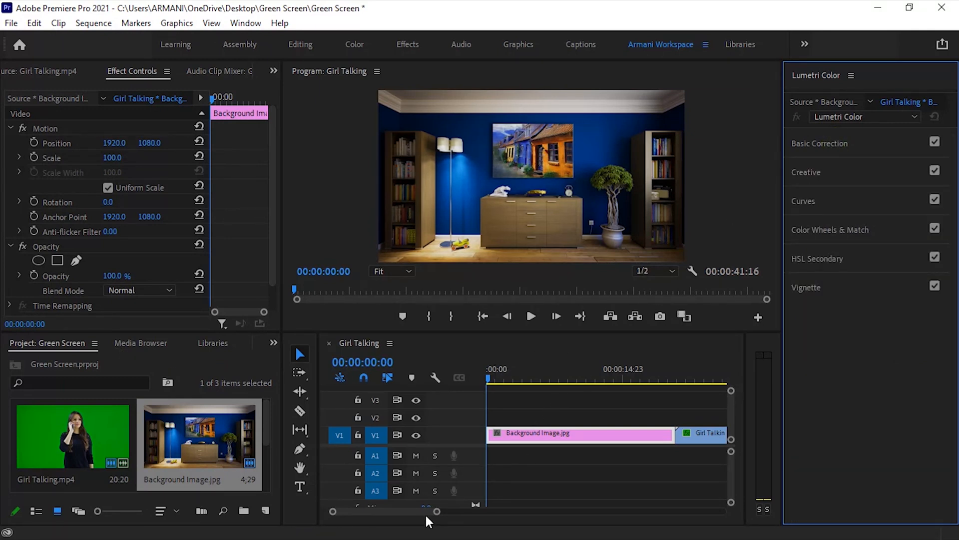
drag(437, 512, 473, 519)
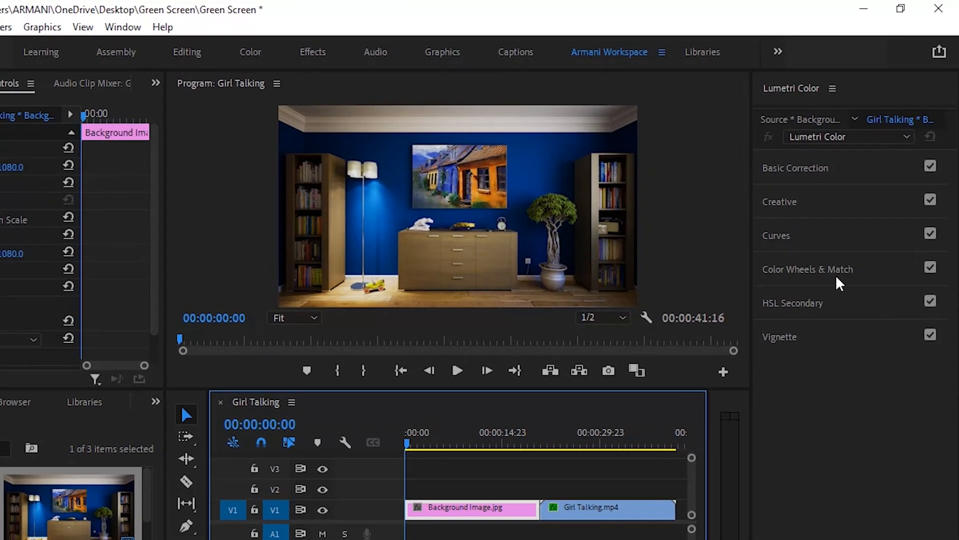
Turn on the Color Match comparison view with the background as reference, and set the current frame to 00:00:26:11 in Girl Talking.mp4.
click(835, 275)
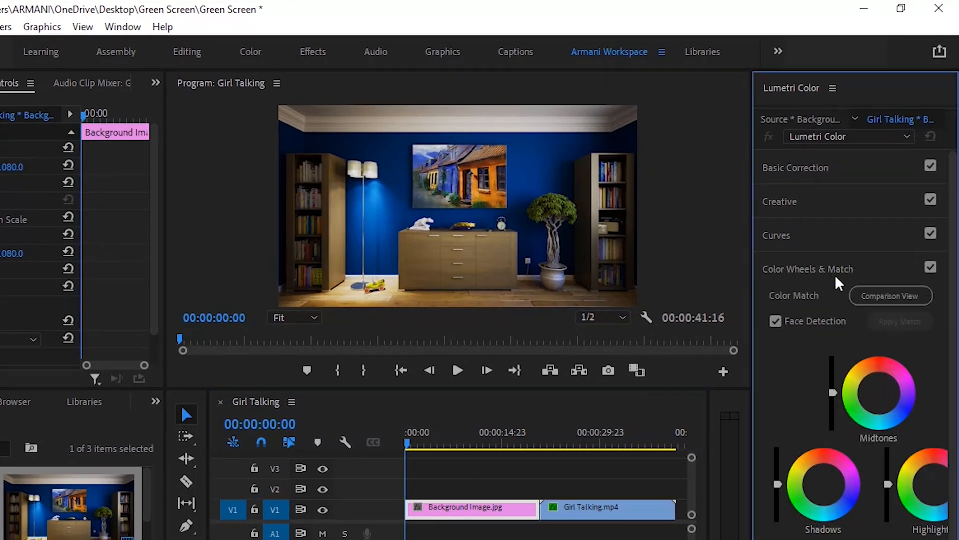
click(904, 294)
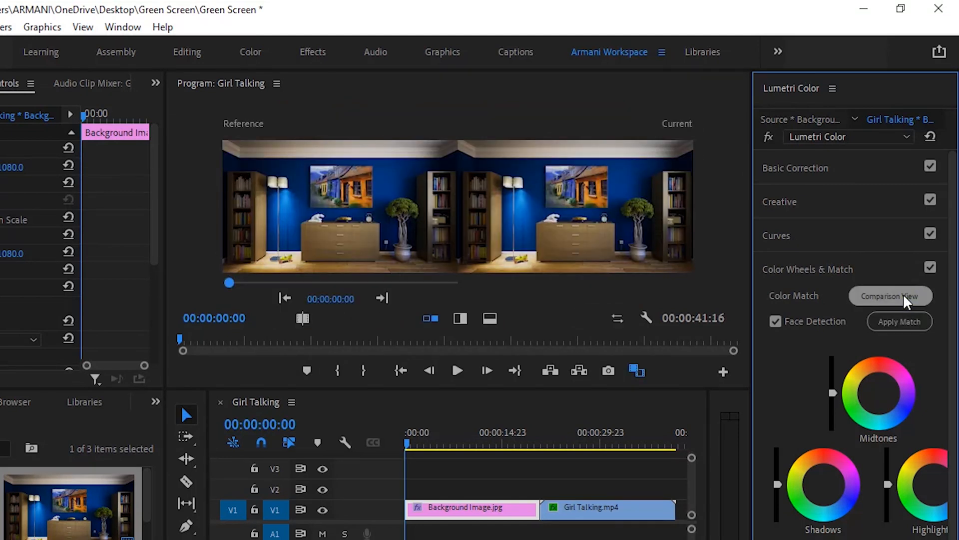
click(597, 433)
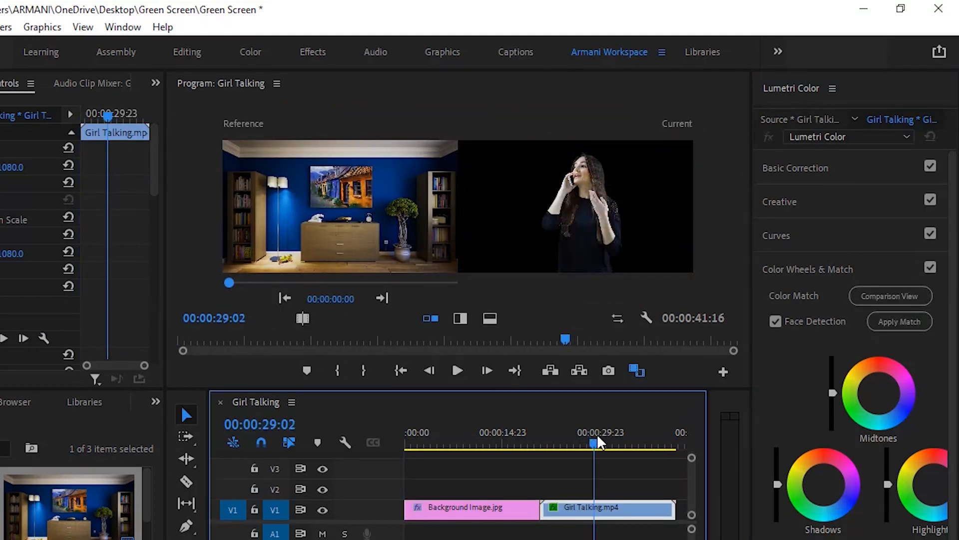
drag(596, 433, 580, 437)
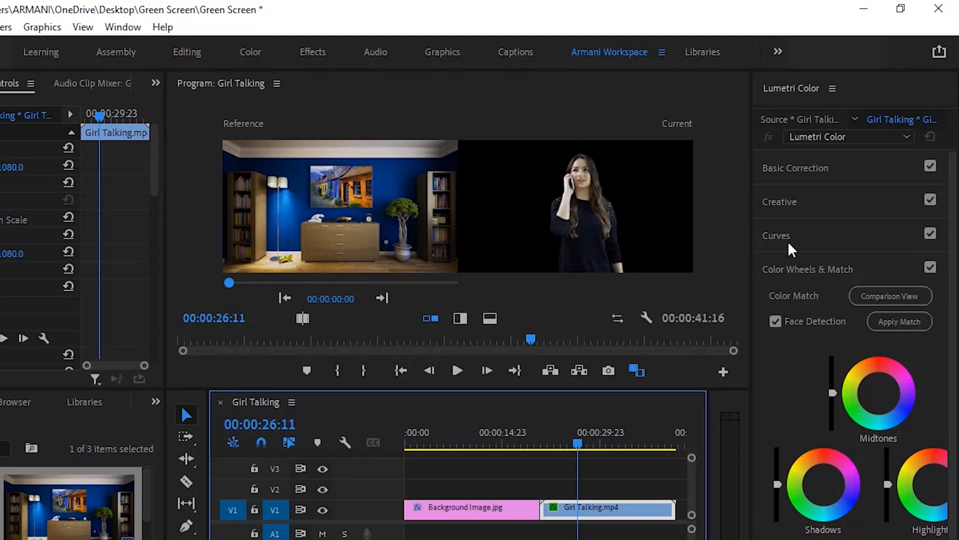
Apply the color match to Girl Talking.mp4 and set its Basic Correction Contrast to 40.
click(895, 327)
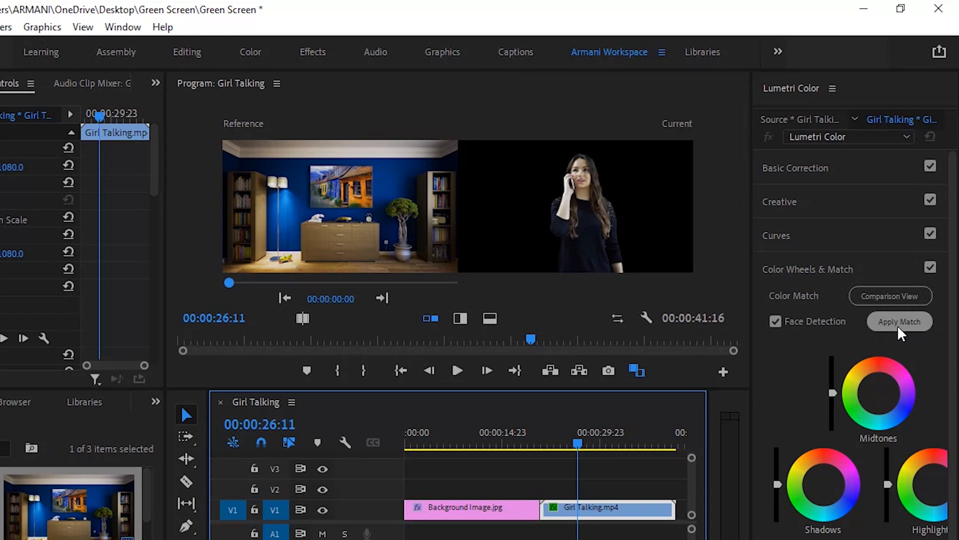
click(899, 326)
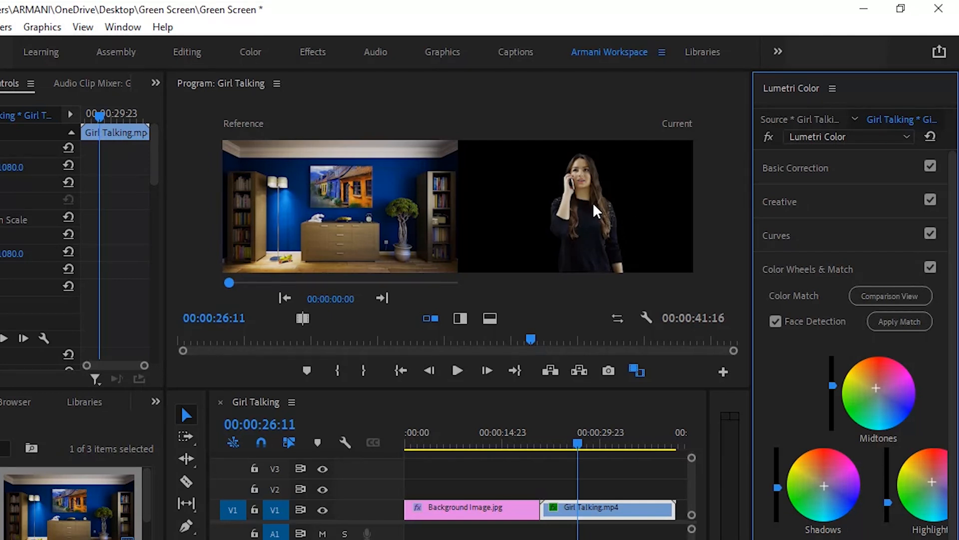
click(877, 166)
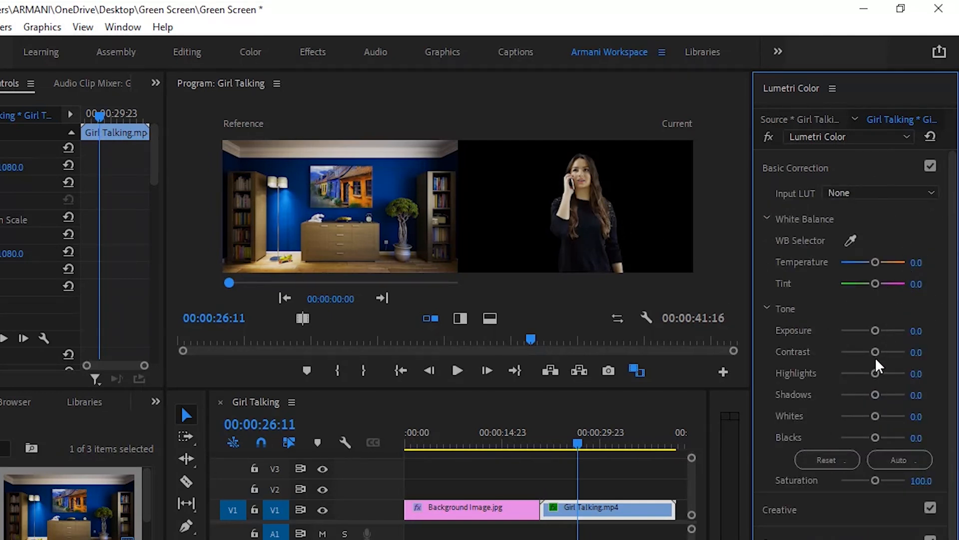
drag(876, 352, 888, 356)
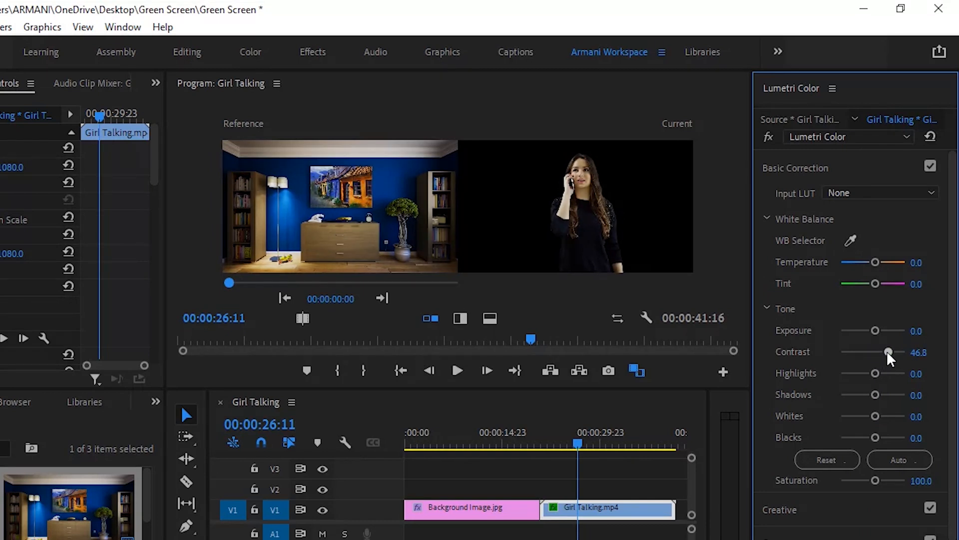
click(917, 352)
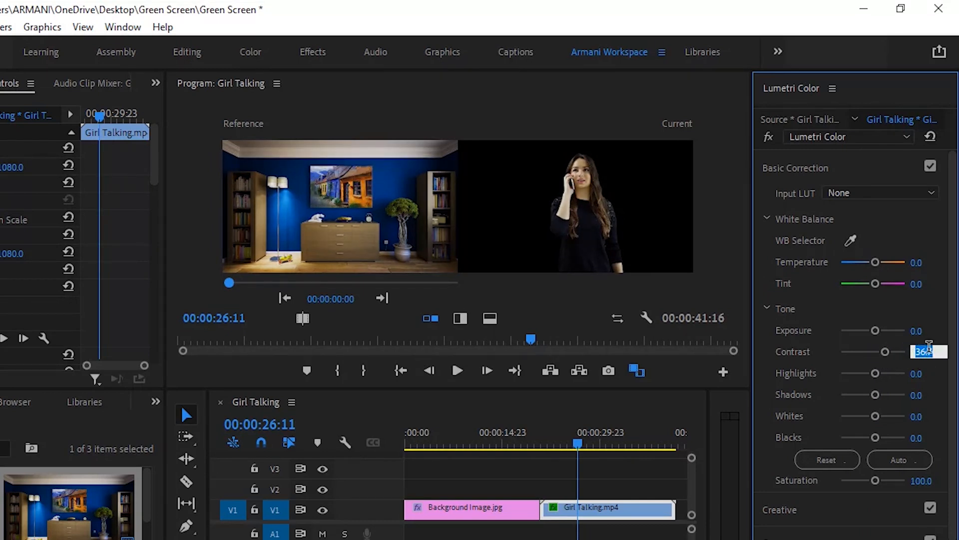
text(40)
In the clip's Basic Correction tone settings, set Highlights to -40 and Shadows to 10.
mouse_move(875, 373)
mouse_down()
mouse_move(891, 372)
mouse_move(857, 374)
mouse_up()
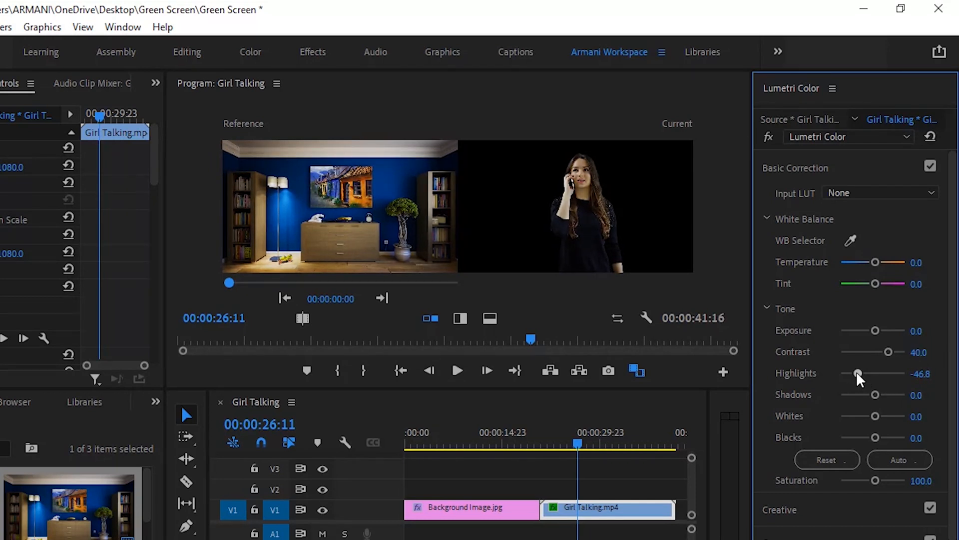
click(925, 374)
text(-)
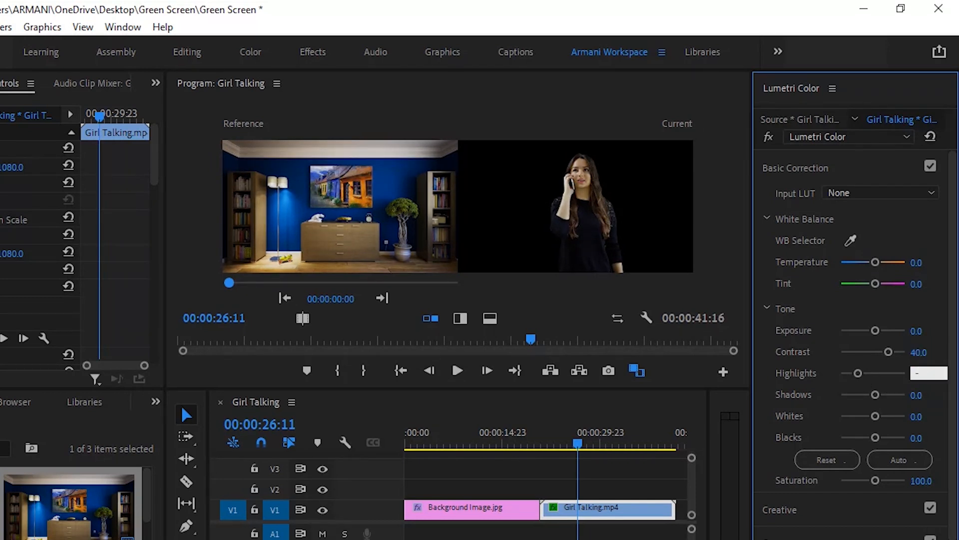
text(40)
key(Return)
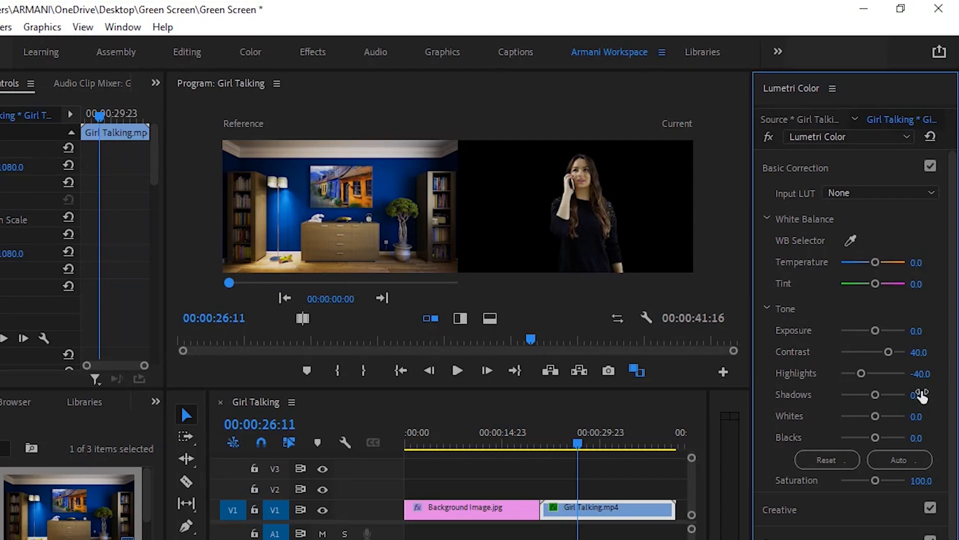
mouse_move(876, 395)
mouse_down()
mouse_move(887, 395)
mouse_move(876, 396)
mouse_up()
click(925, 394)
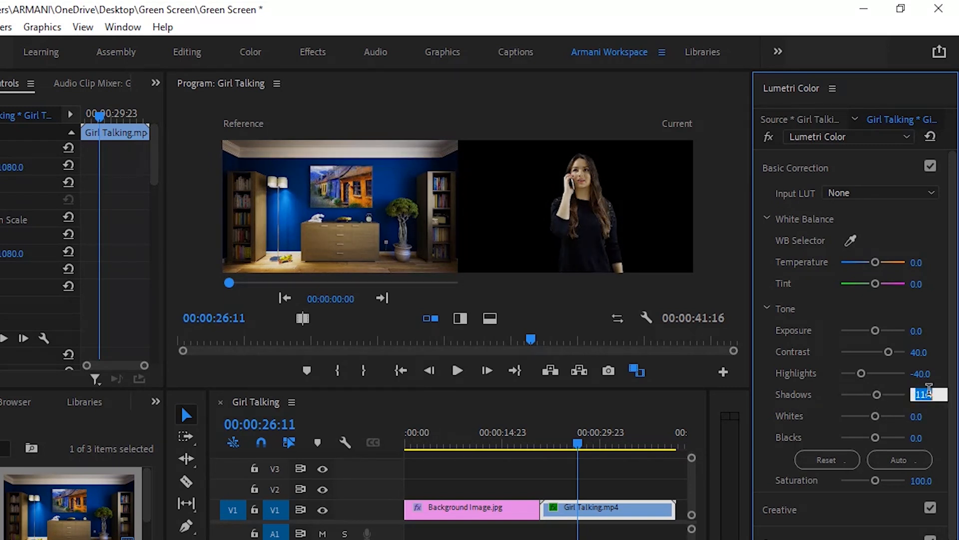
text(10)
key(Return)
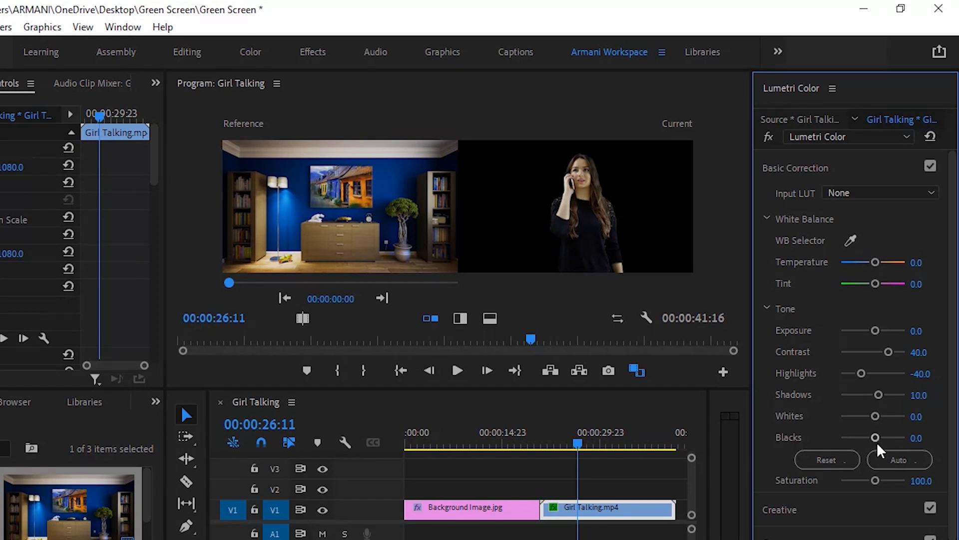
Set Blacks to -5 in the tone settings and collapse the Basic Correction section.
drag(878, 440, 872, 440)
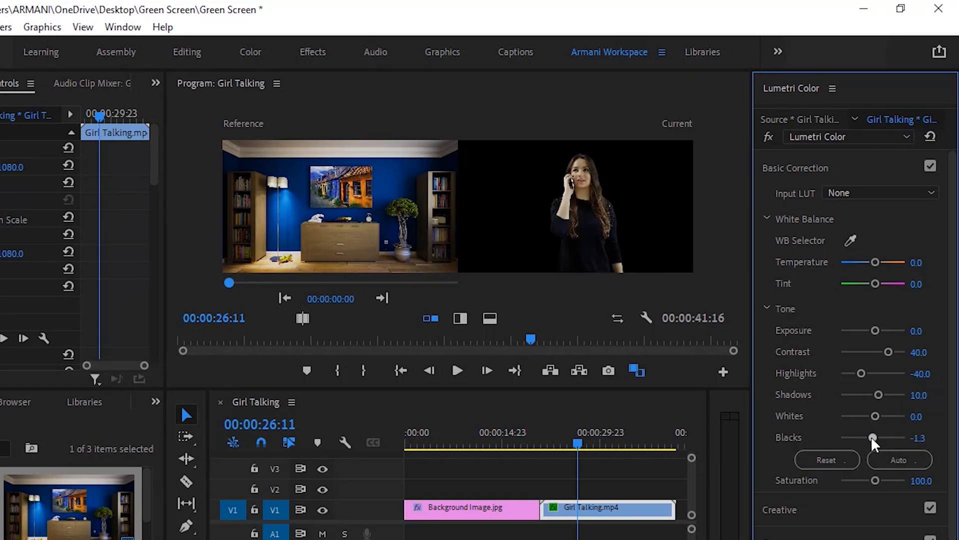
click(918, 437)
text(-)
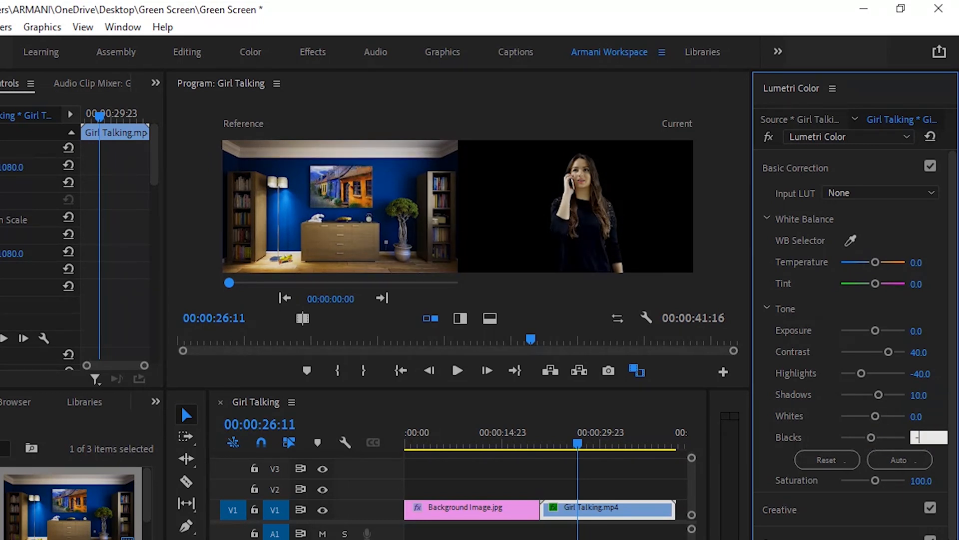
text(5)
key(Return)
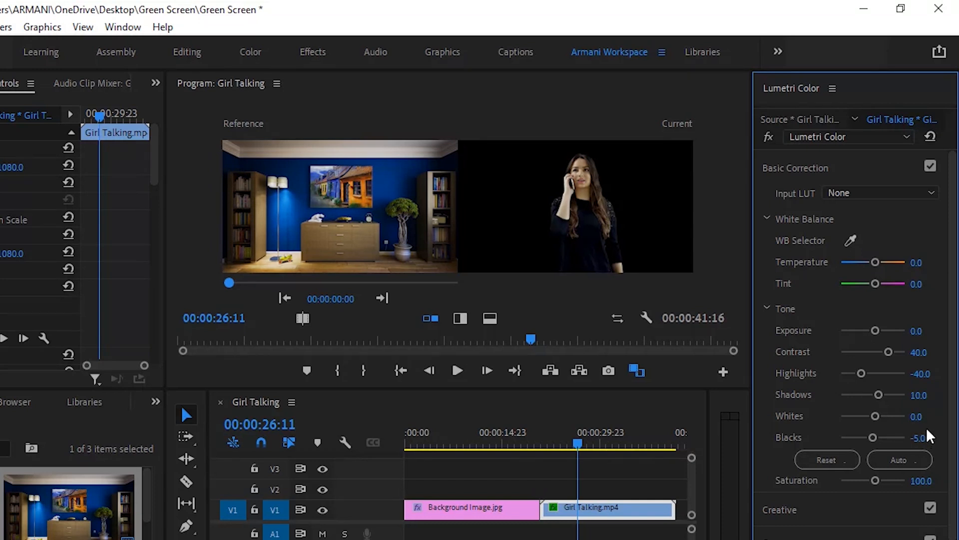
click(517, 360)
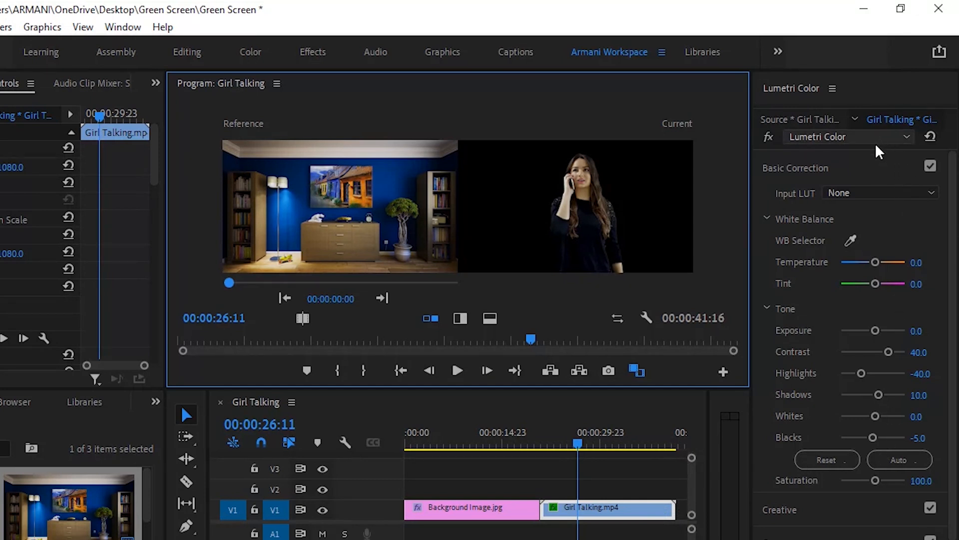
click(867, 170)
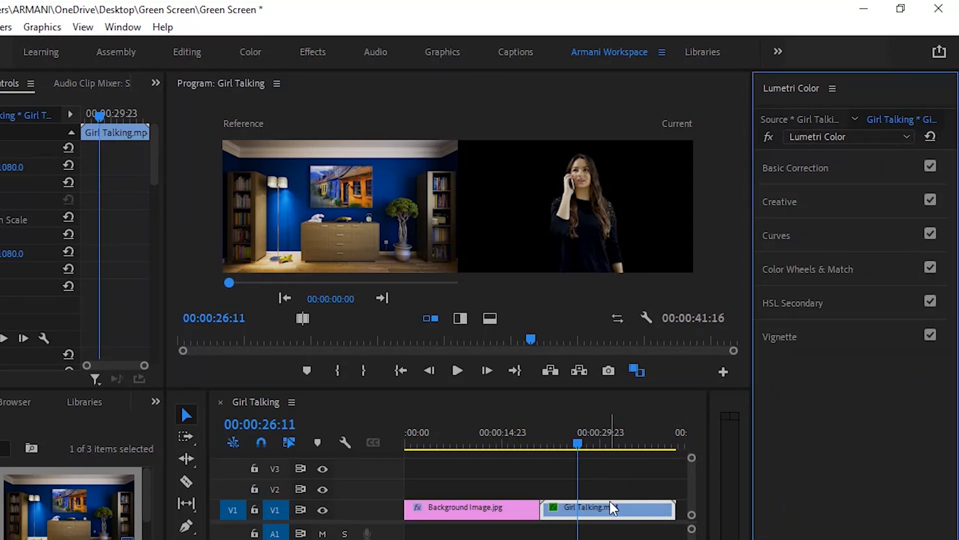
Move Girl Talking.mp4 to V2 at the sequence start, above Background Image.jpg, and turn off the comparison view.
drag(608, 503, 435, 494)
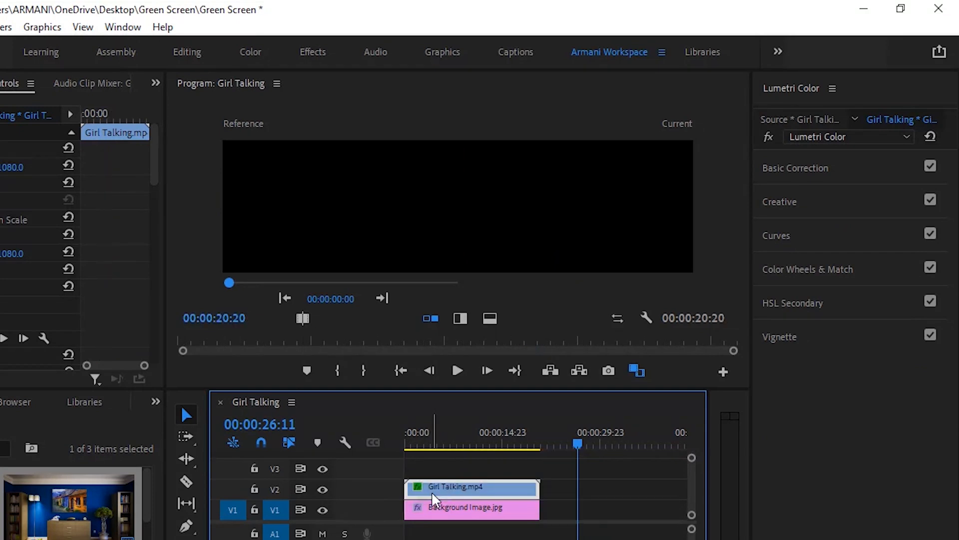
click(467, 443)
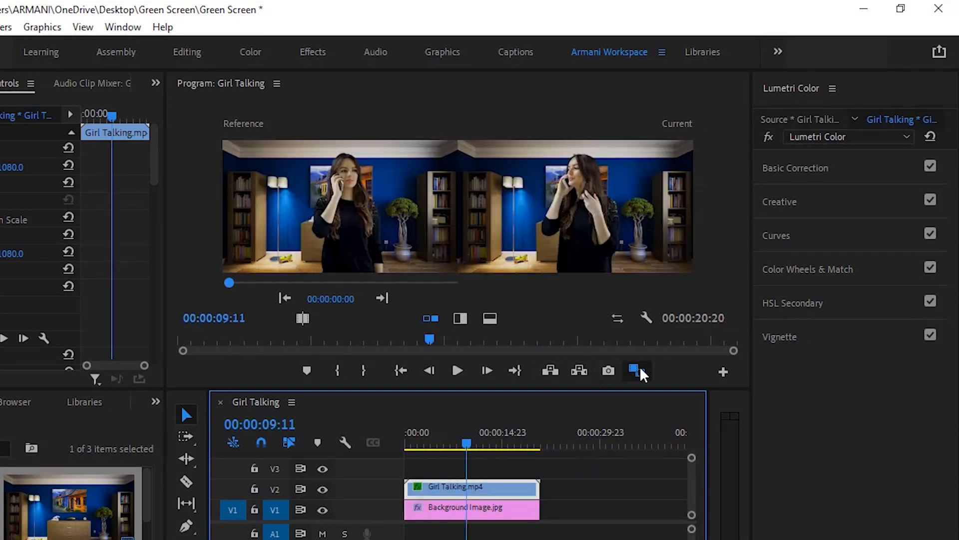
click(637, 370)
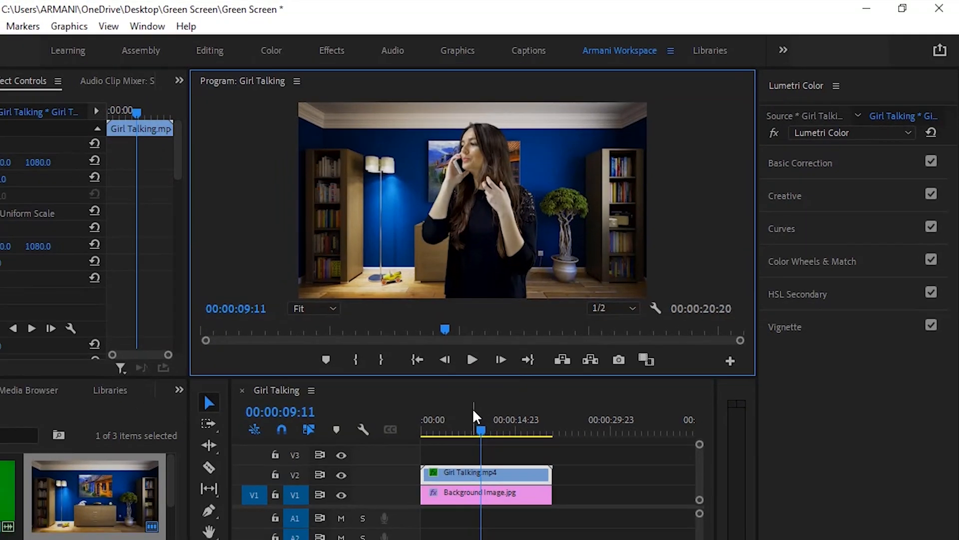
click(448, 443)
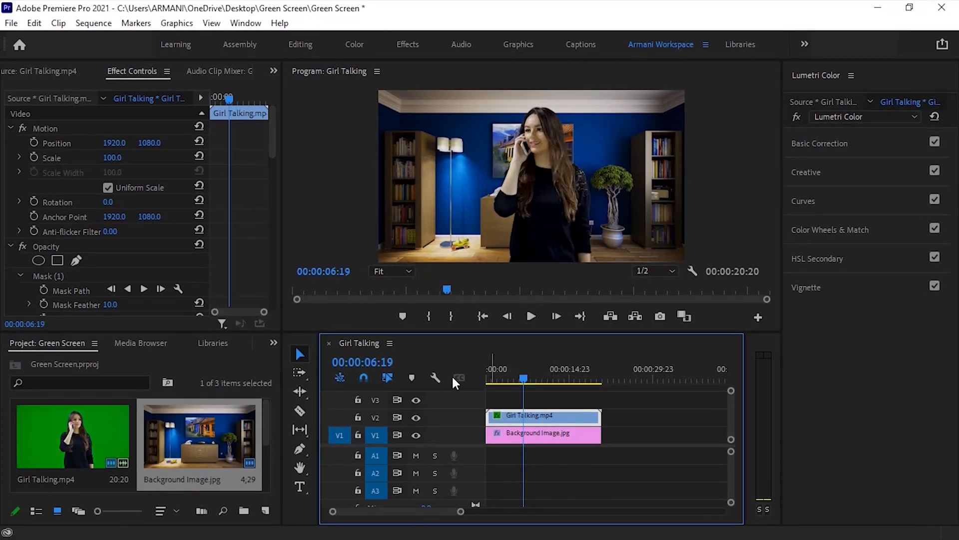
Create a 3840 x 2160 adjustment layer at 23.976 fps and place it on V3, extended over the full length of the clips below.
click(265, 510)
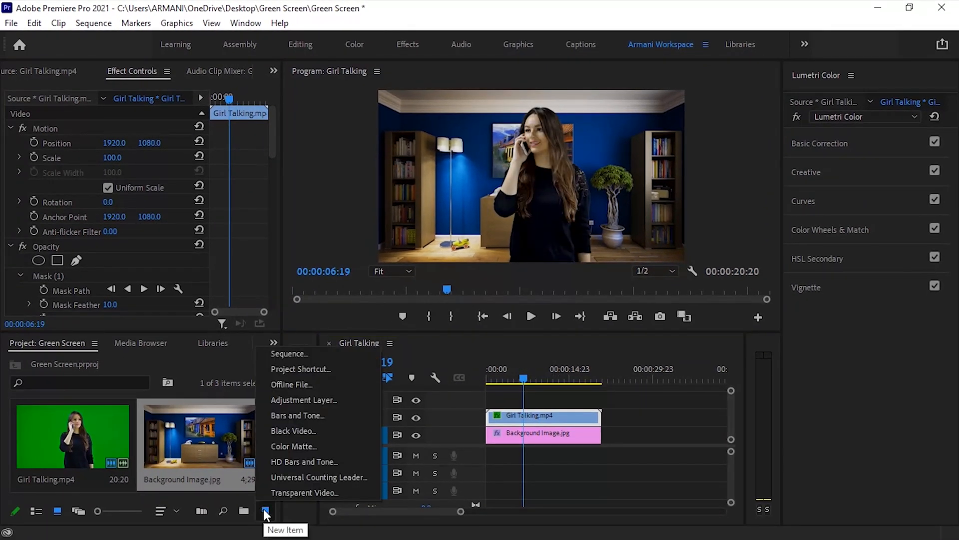
click(310, 403)
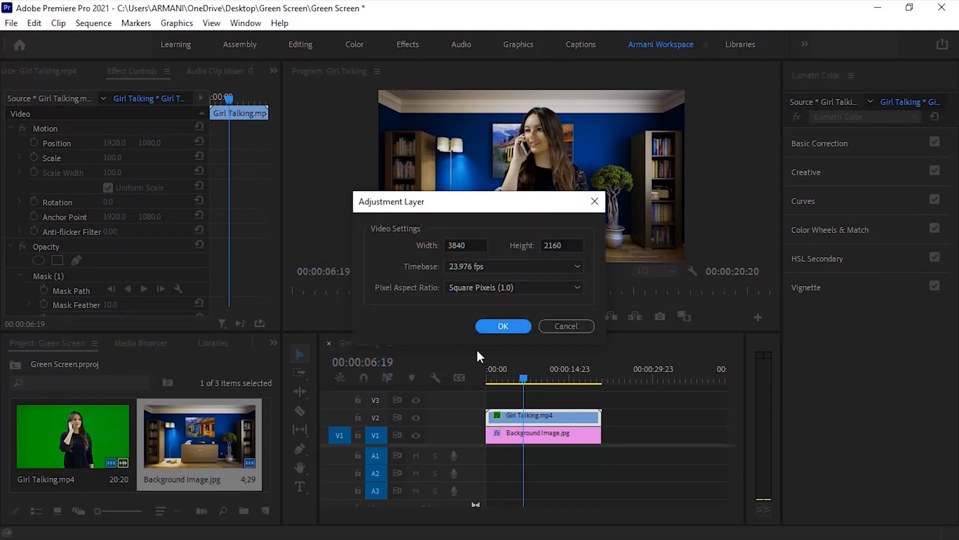
click(503, 325)
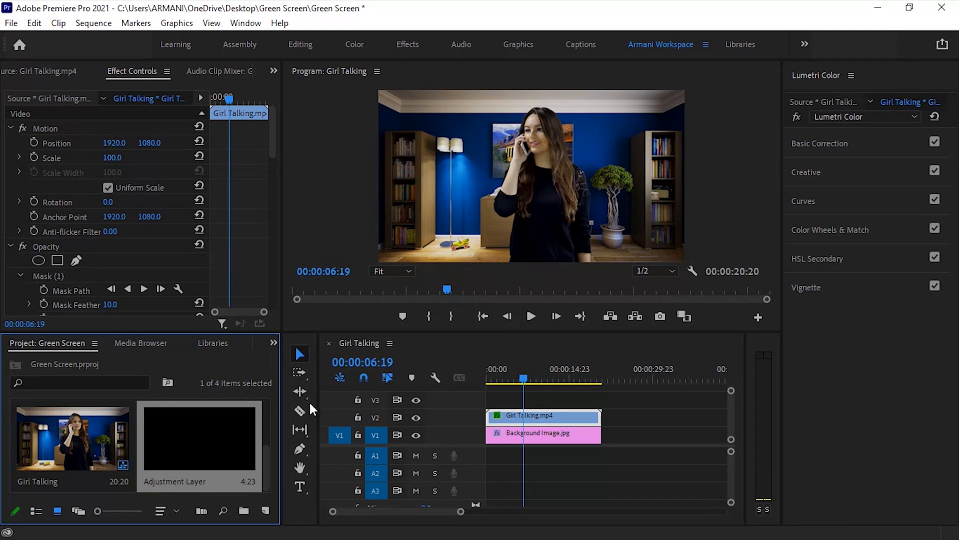
drag(203, 436, 498, 406)
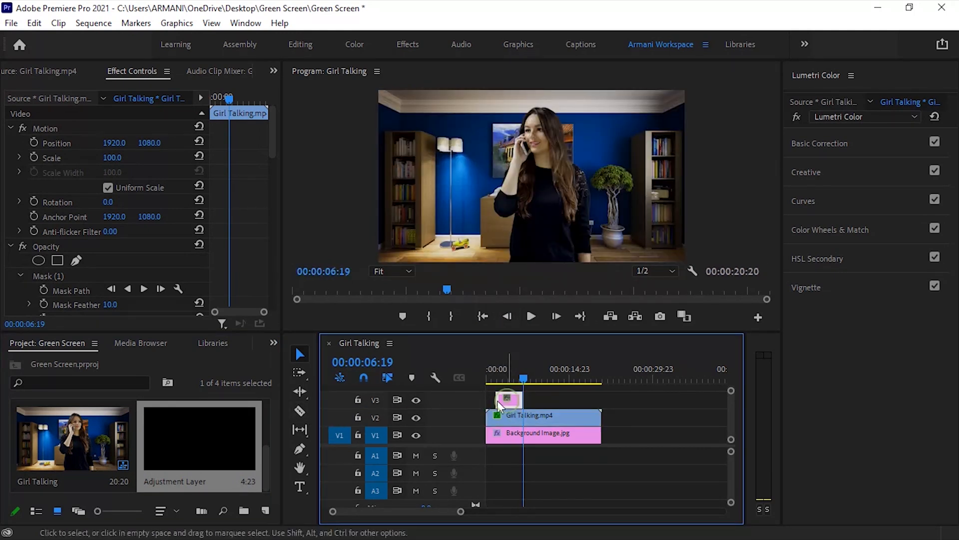
click(499, 403)
drag(521, 399, 605, 397)
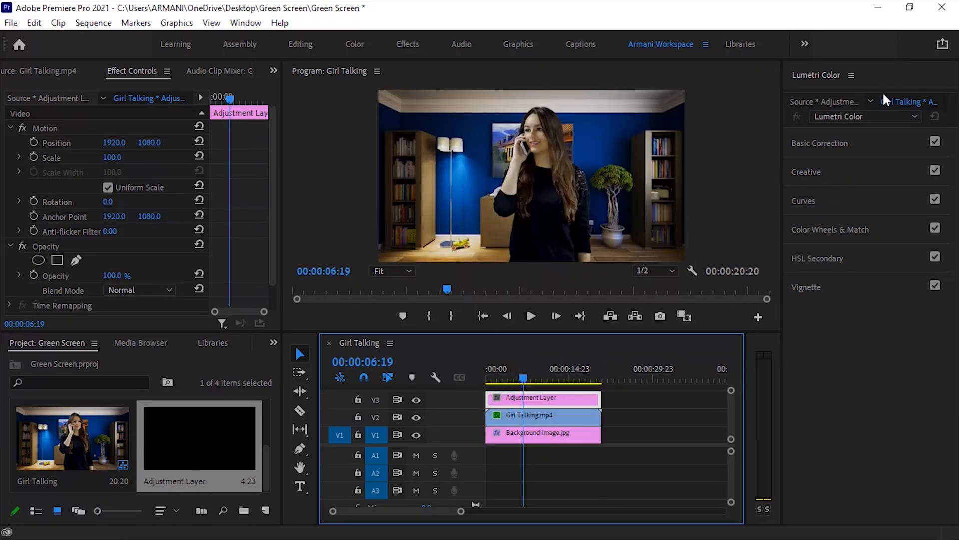
Close the Lumetri Color controls, and apply the Gaussian Blur video effect to Background Image.jpg on V1.
click(851, 75)
click(815, 78)
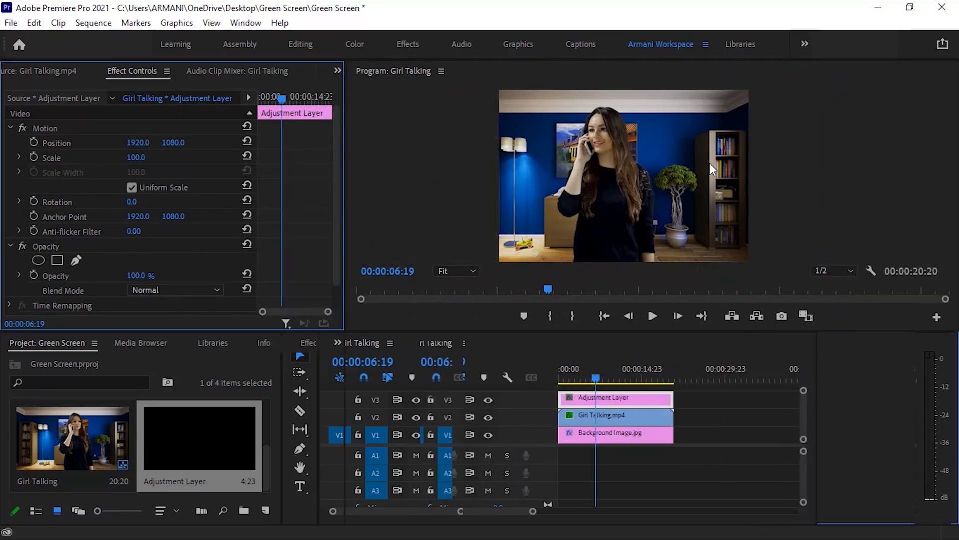
click(340, 340)
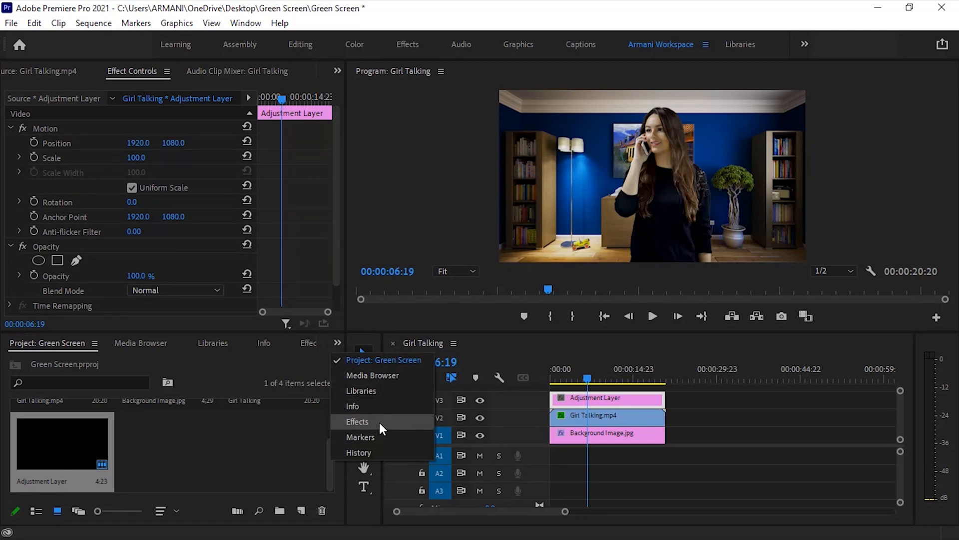
click(379, 426)
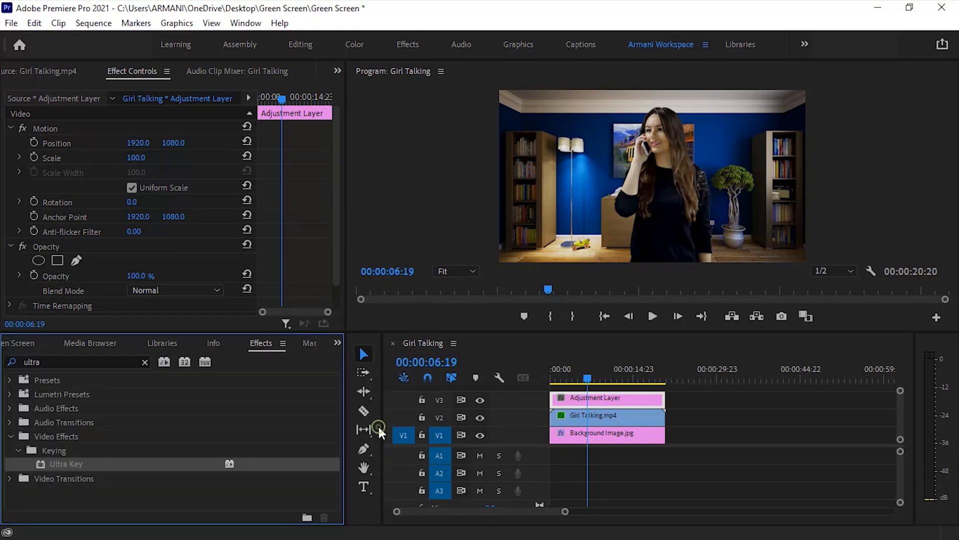
click(145, 361)
click(113, 360)
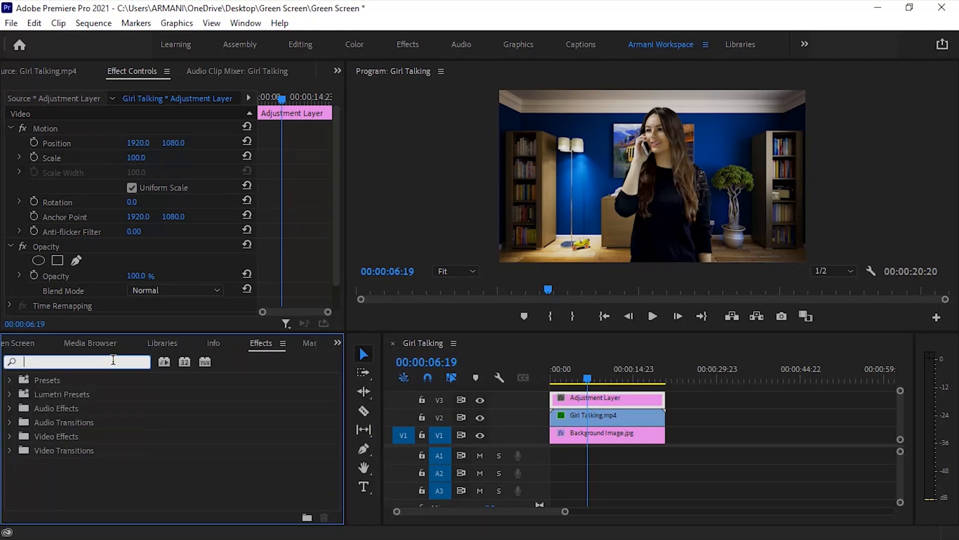
text(blur)
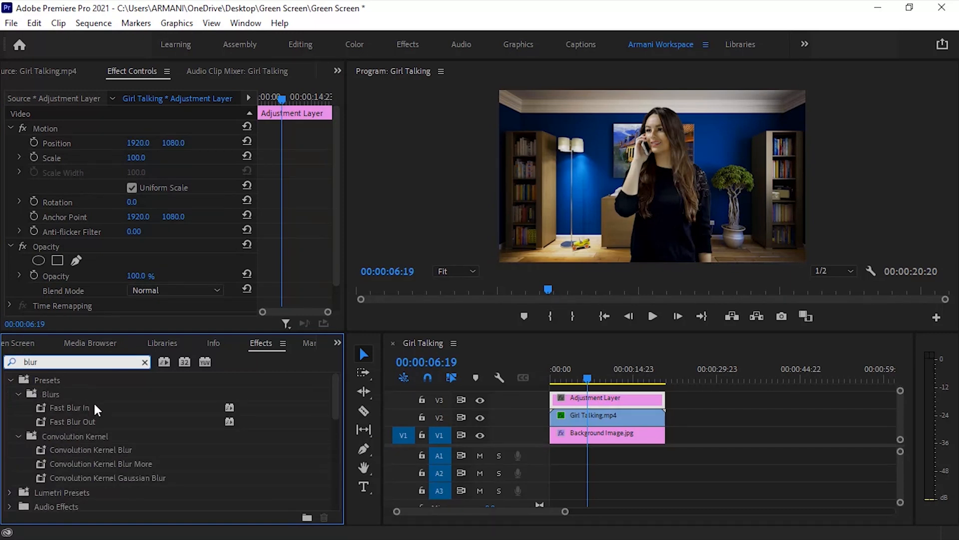
drag(338, 400, 338, 455)
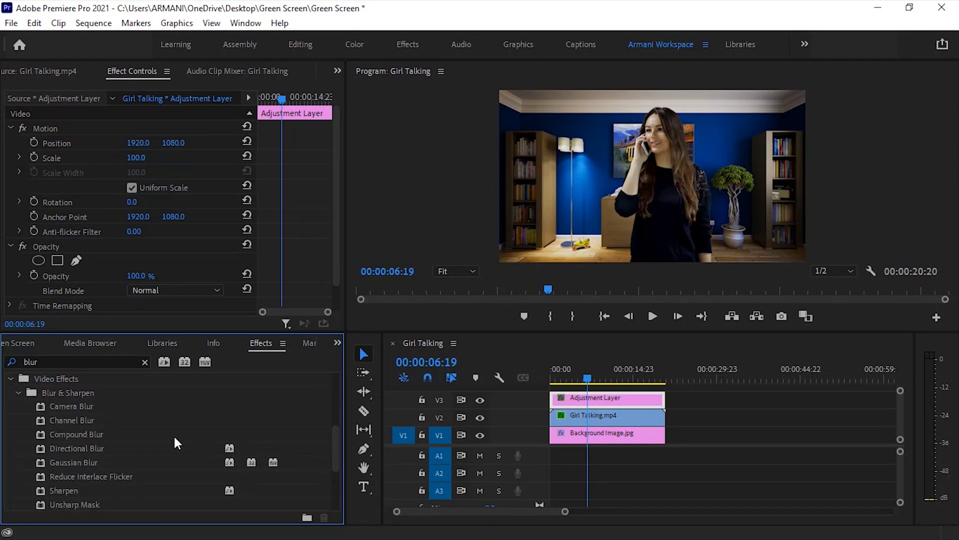
drag(92, 460, 571, 433)
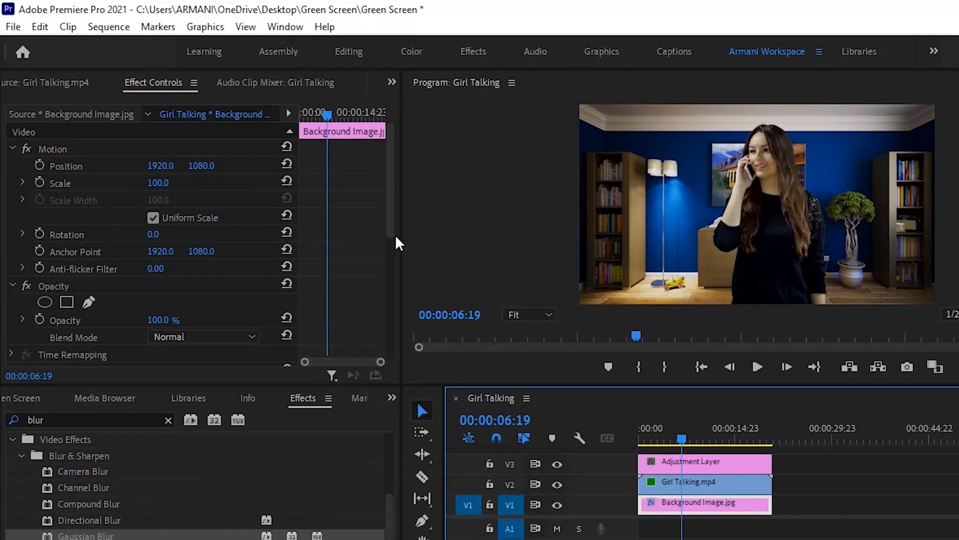
Set the Gaussian Blur's Blurriness on Background Image.jpg to 37.
drag(367, 216, 406, 350)
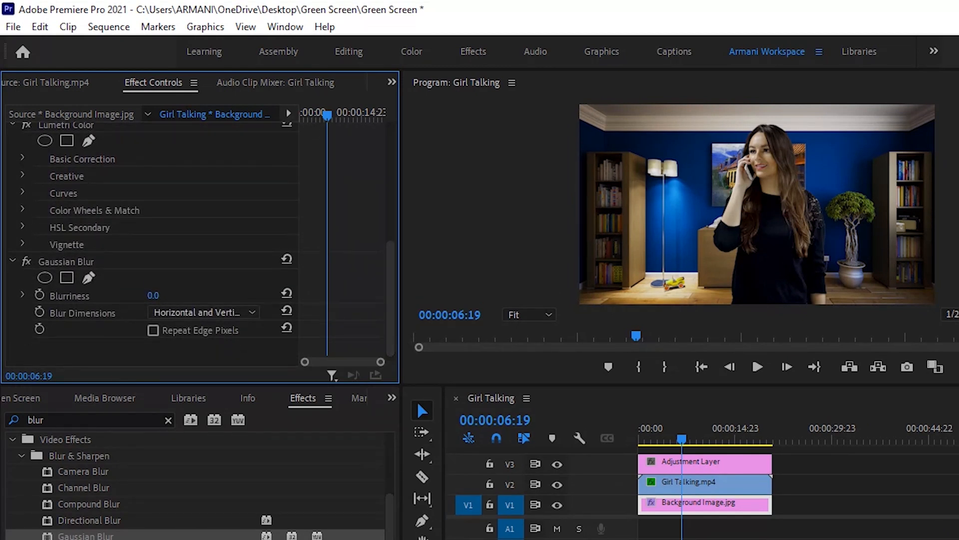
click(154, 295)
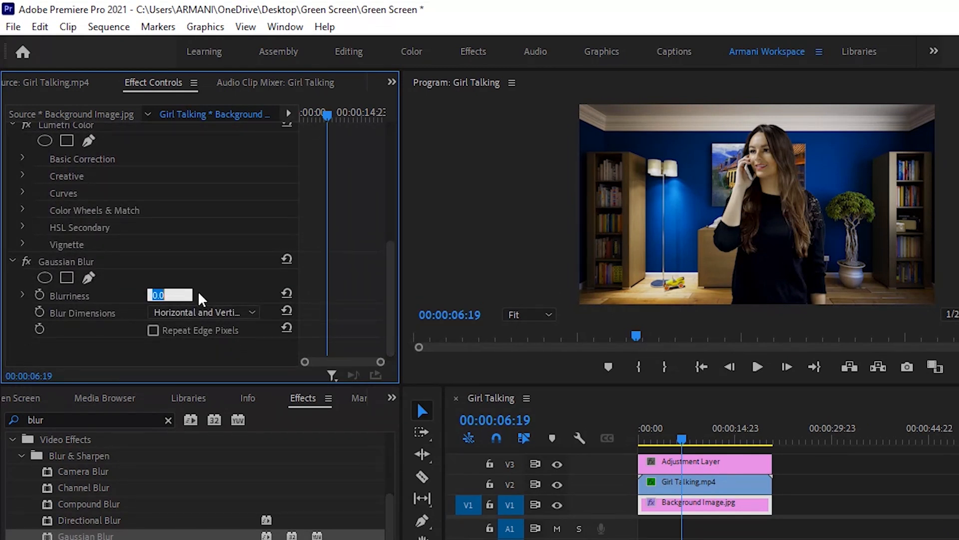
text(12)
key(Return)
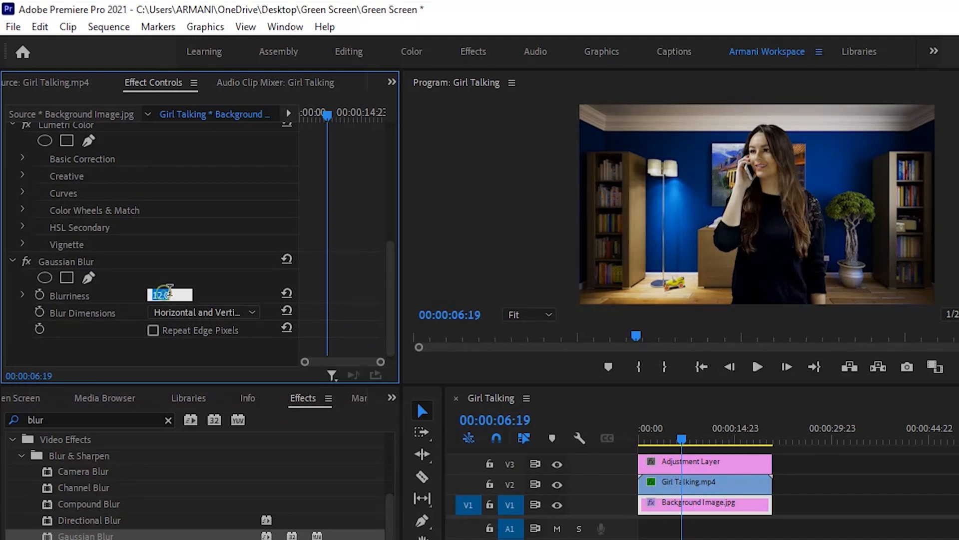
drag(170, 290, 204, 295)
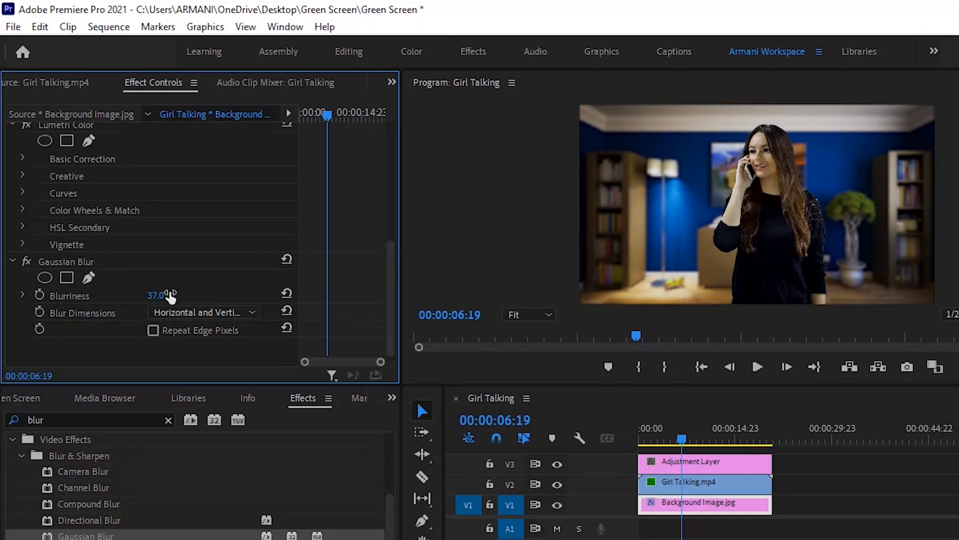
Set the Gaussian Blur's Blurriness on Background Image.jpg to 12.
click(169, 295)
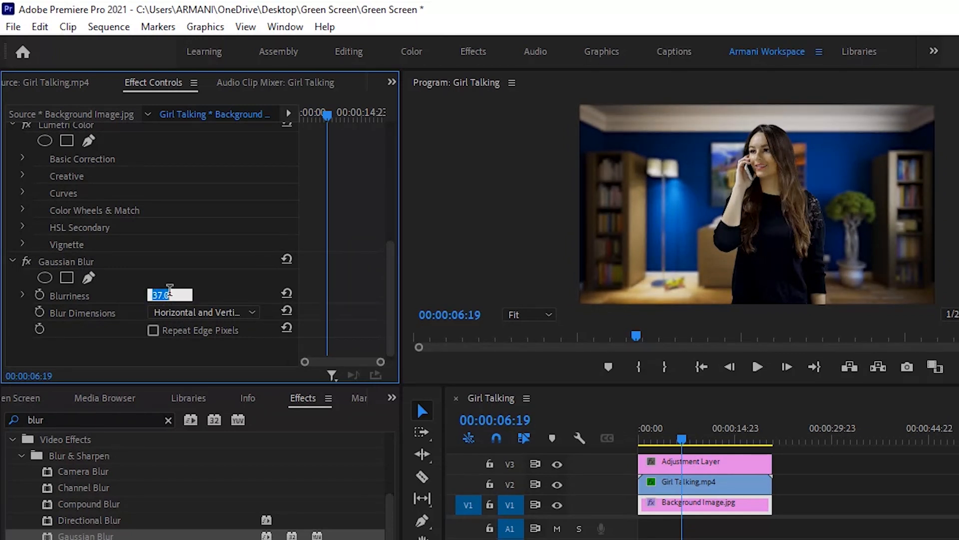
text(12)
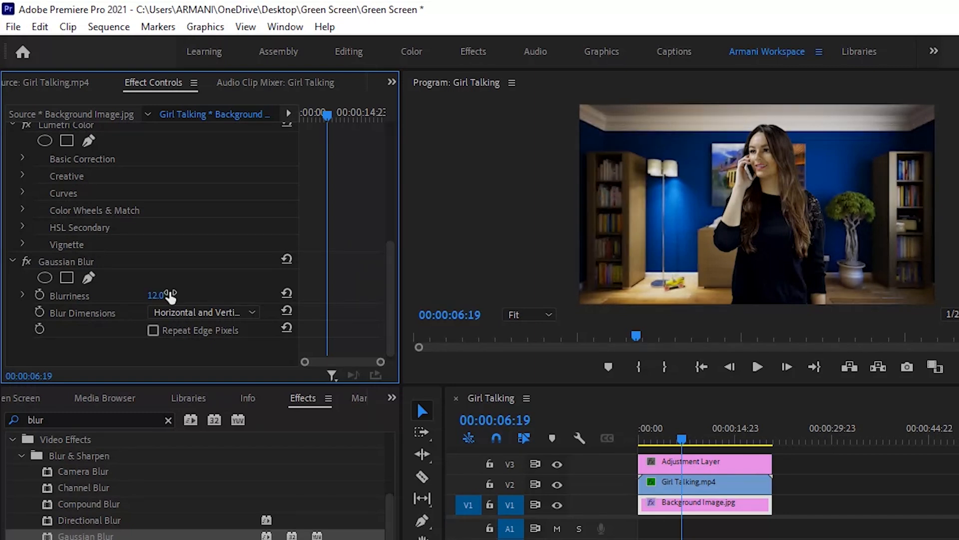
key(Return)
Find the Crop video effect and apply it to the adjustment layer on V3.
click(702, 460)
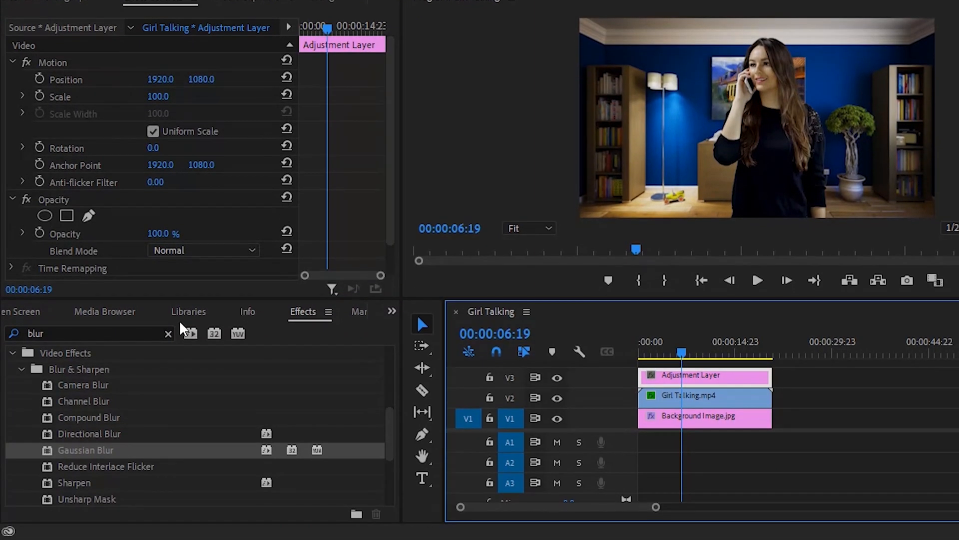
click(170, 338)
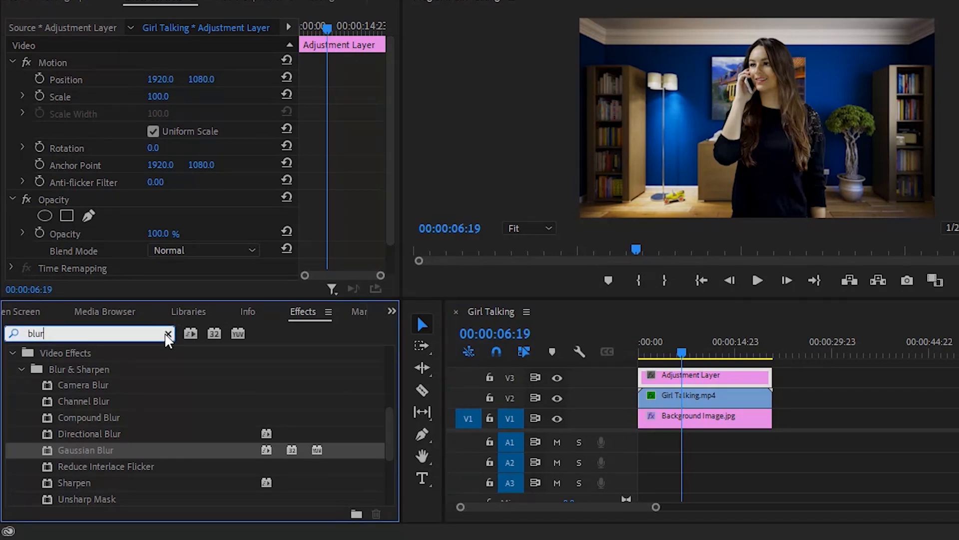
key(BackSpace)
click(167, 335)
text(crop)
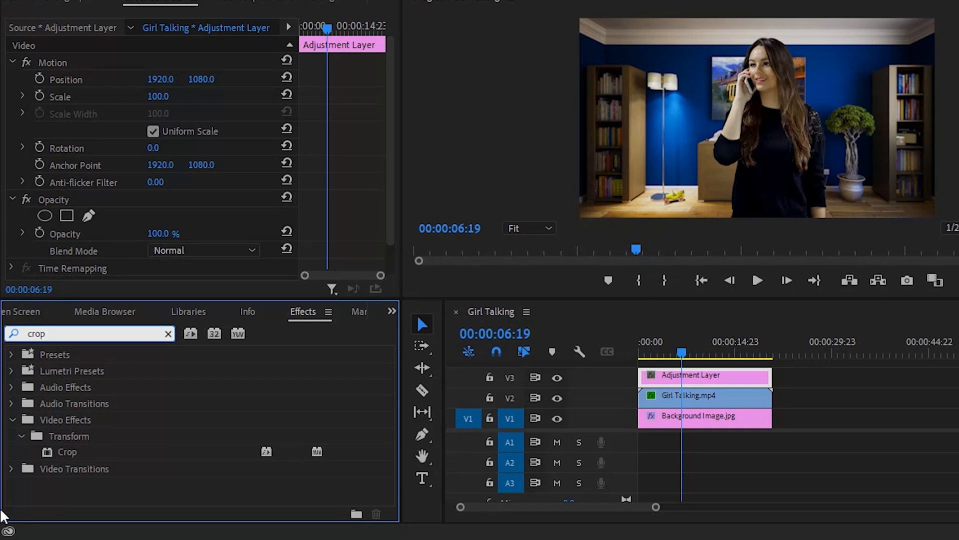
click(120, 451)
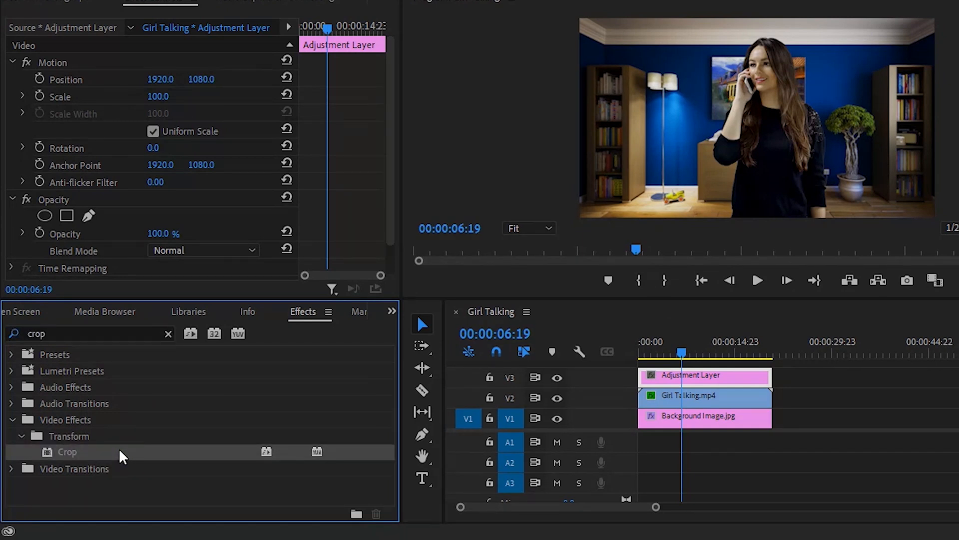
drag(104, 448, 653, 370)
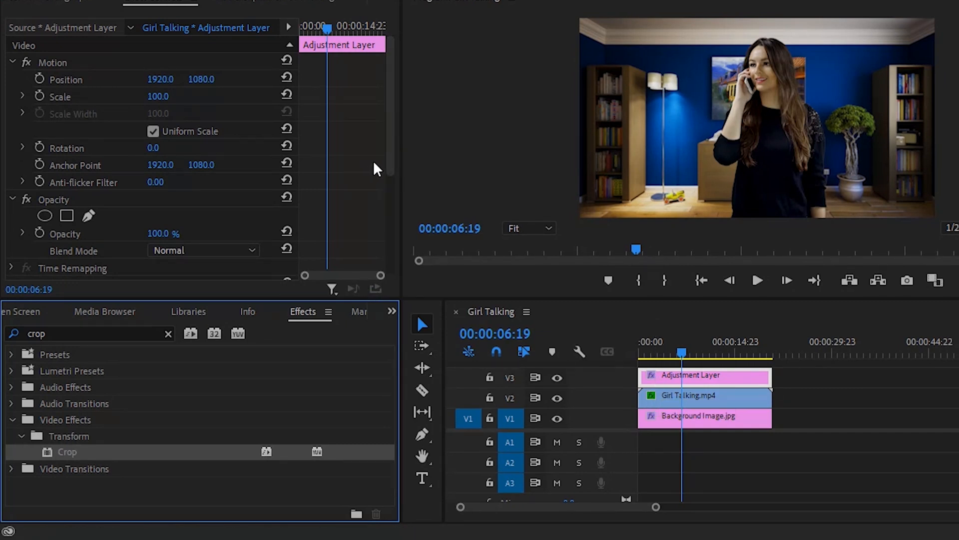
Set the Crop effect's Top value on the adjustment layer to 11.8%.
drag(391, 161, 398, 246)
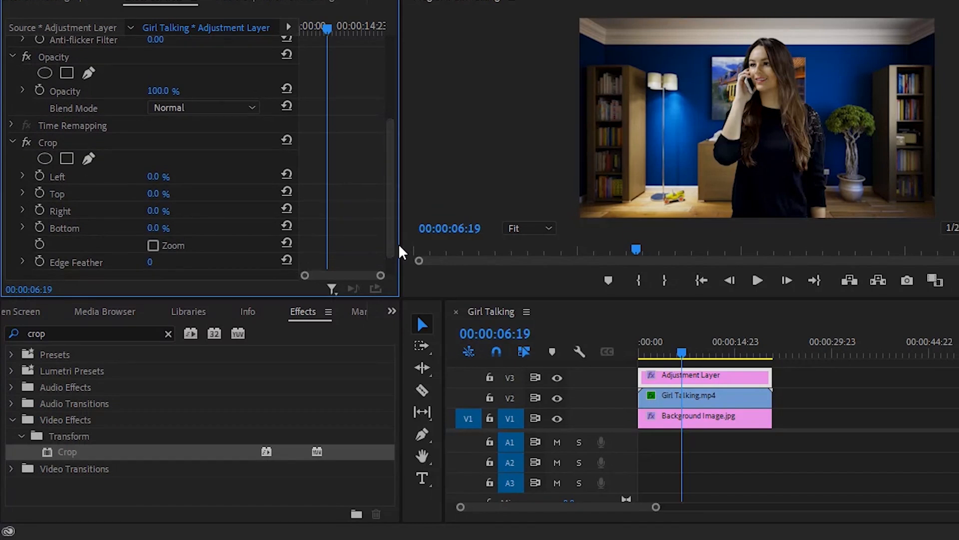
mouse_move(184, 184)
mouse_down()
mouse_move(212, 184)
mouse_move(165, 184)
mouse_move(215, 193)
mouse_move(192, 193)
mouse_up()
click(153, 193)
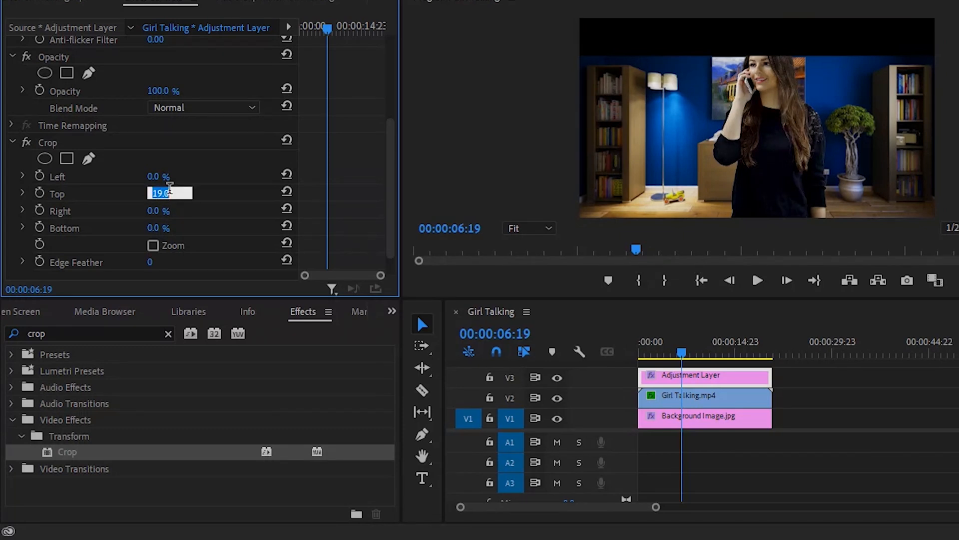
text(11.8)
Reset the Crop effect's Right value on the adjustment layer, and set its Bottom value to 11.8%.
mouse_move(170, 211)
mouse_down()
mouse_move(196, 210)
mouse_move(178, 210)
mouse_up()
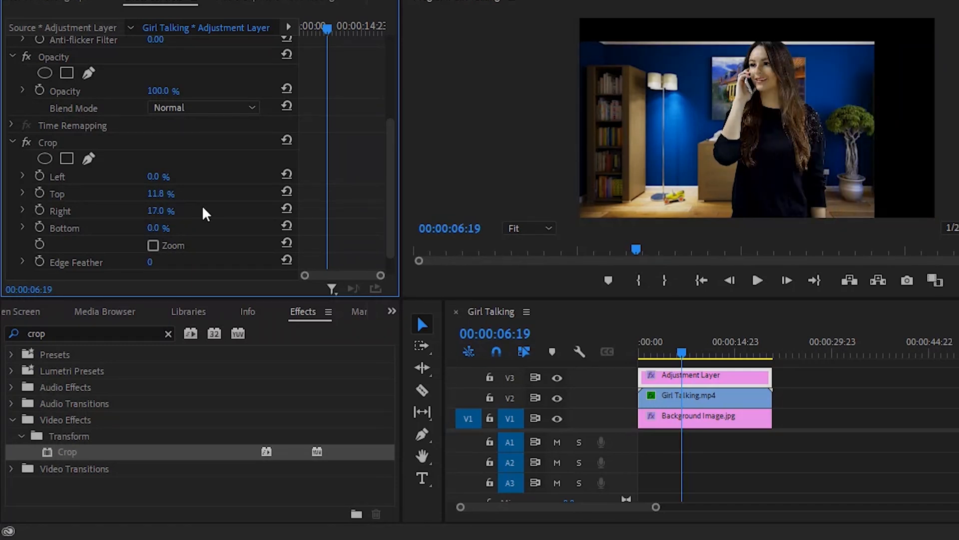
click(288, 208)
click(168, 228)
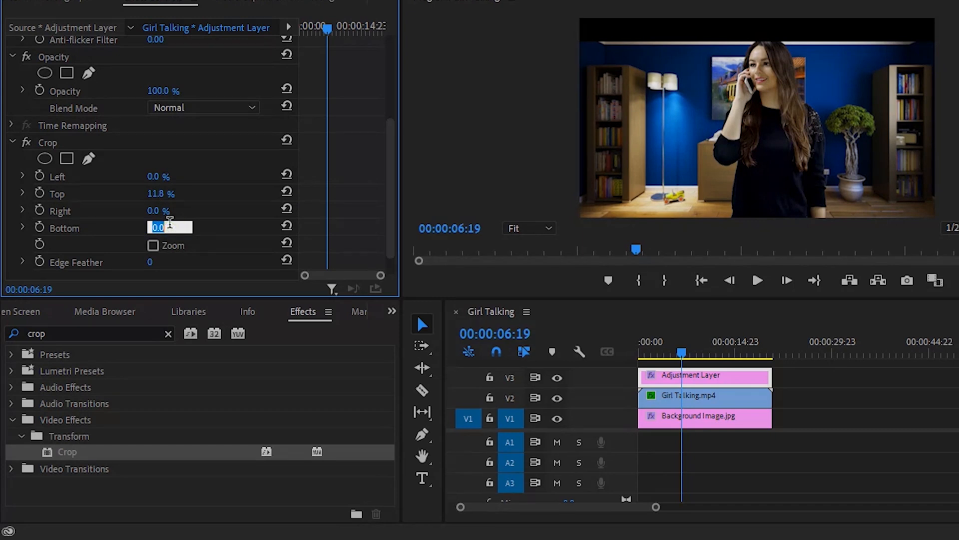
text(11.8)
key(Return)
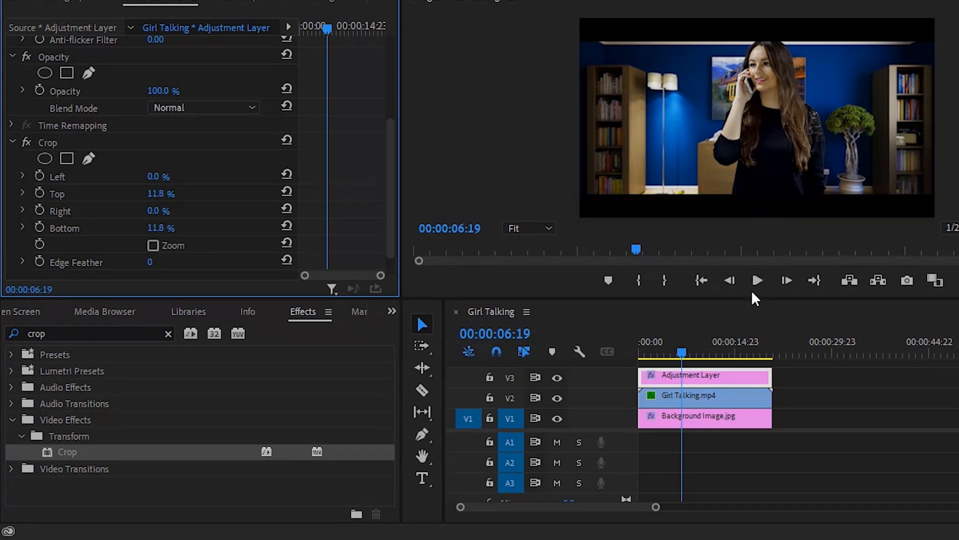
Lock track V3, and scale Girl Talking.mp4 on V2 down slightly in the program view, keeping it centred.
click(490, 377)
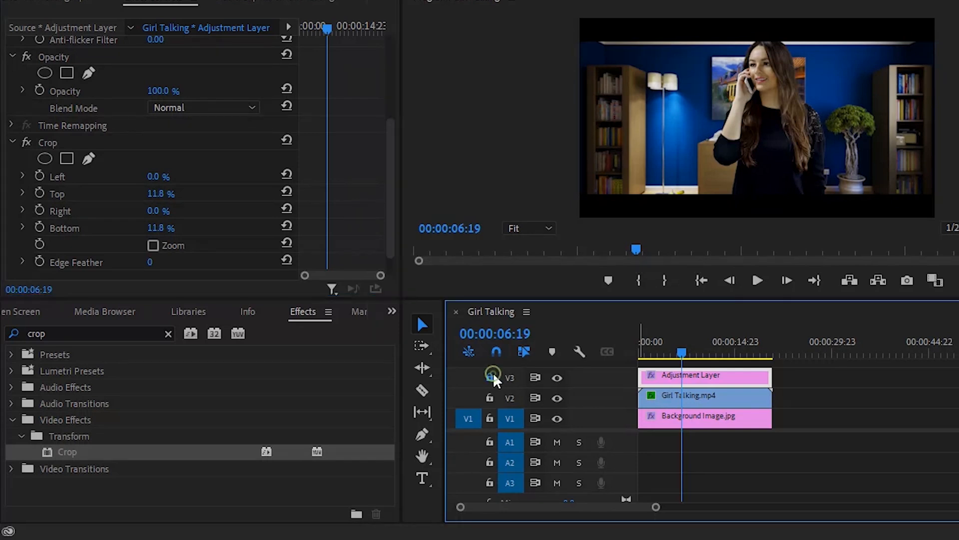
click(714, 398)
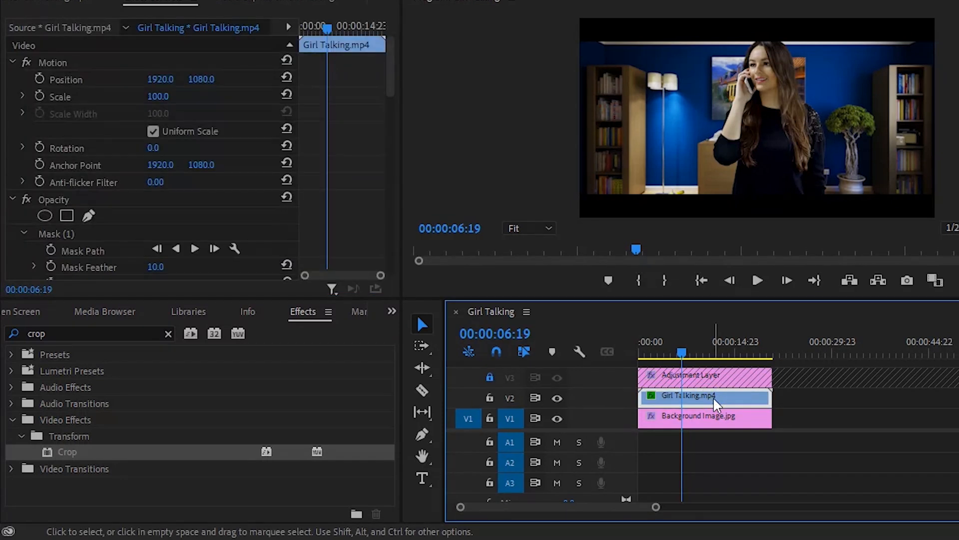
double_click(712, 396)
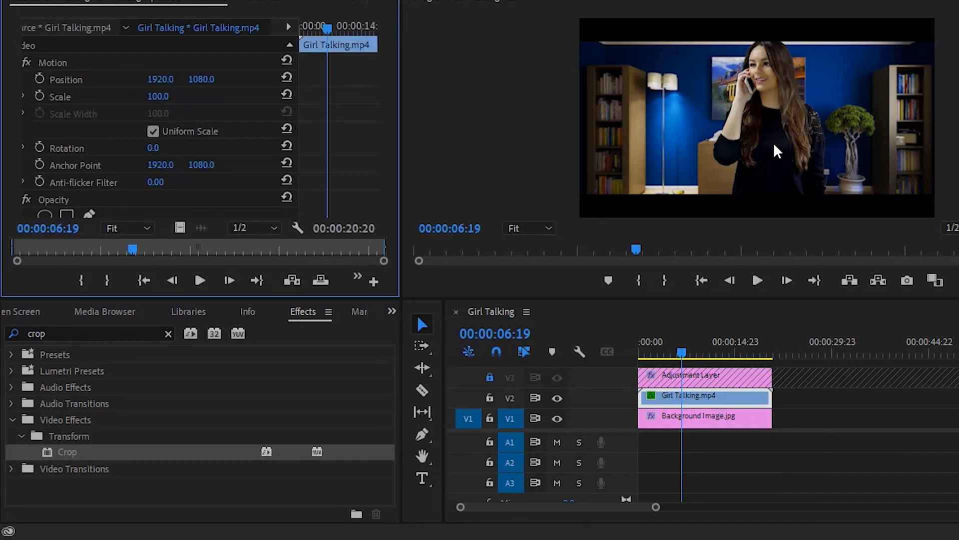
click(743, 392)
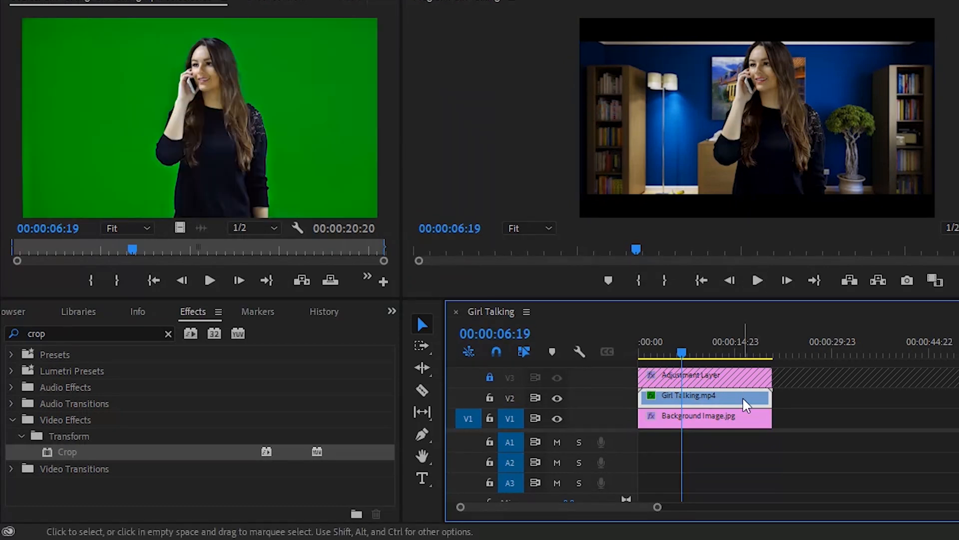
click(803, 113)
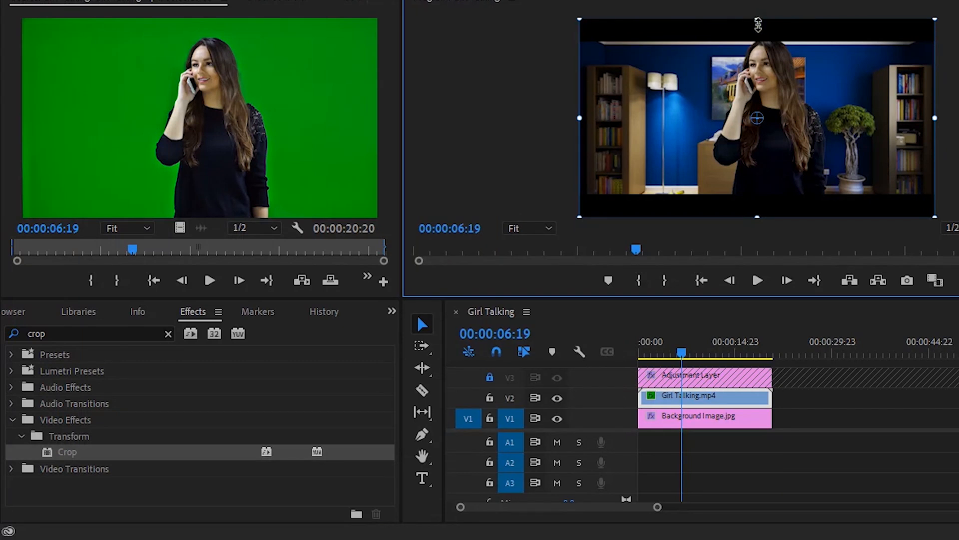
drag(759, 27, 760, 33)
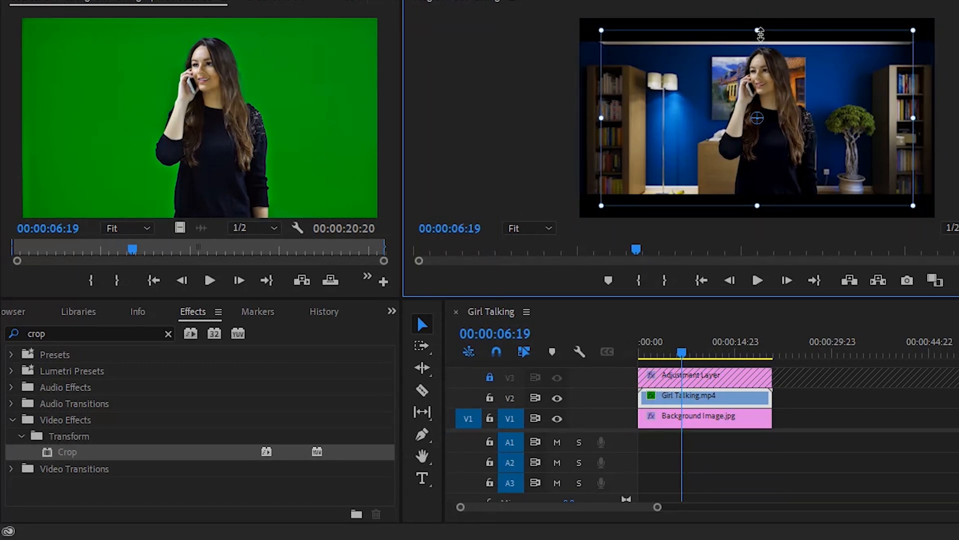